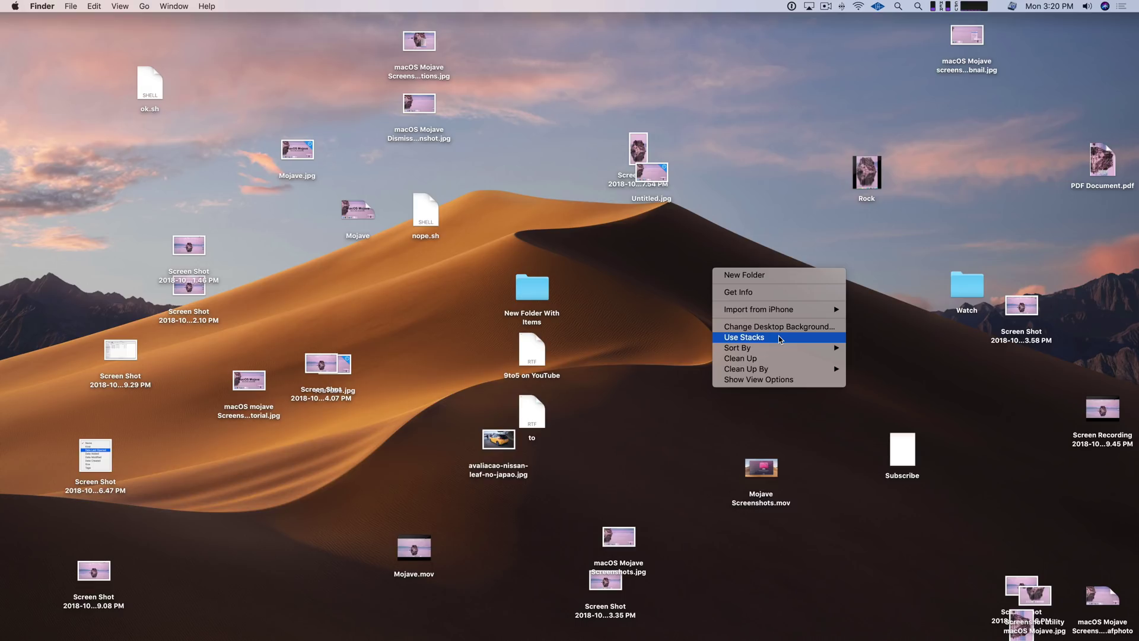
Choose Use Stacks from the desktop's context menu to gather the icons into stacks.
{"action": "left_click", "coordinate": [779, 337]}
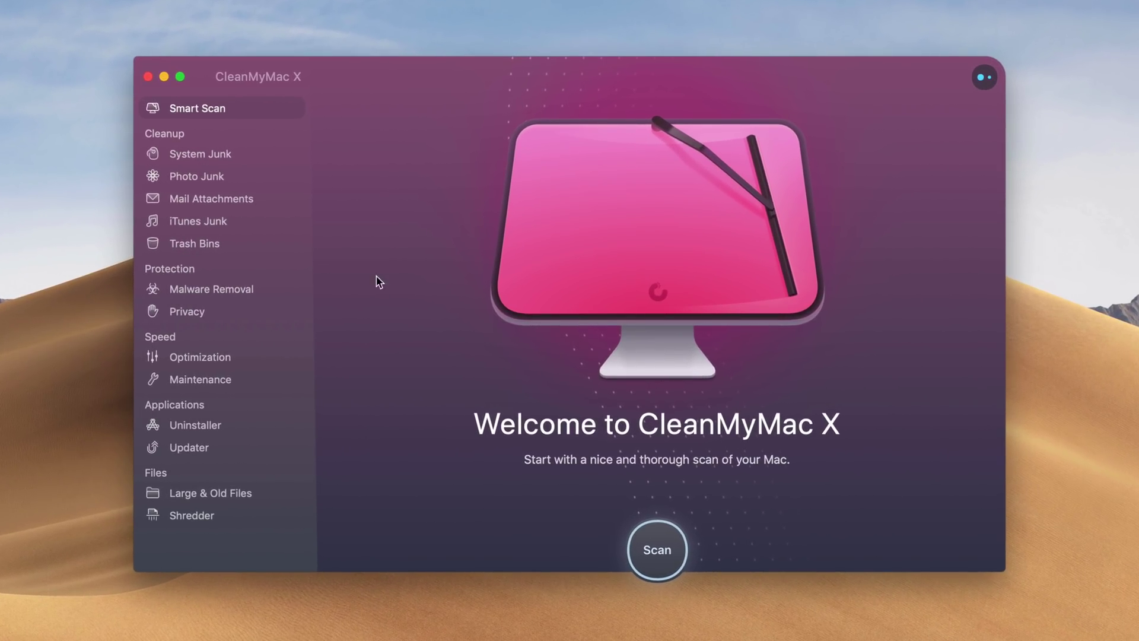
Run a Smart Scan from CleanMyMac X's Smart Scan screen.
{"action": "left_click", "coordinate": [662, 554]}
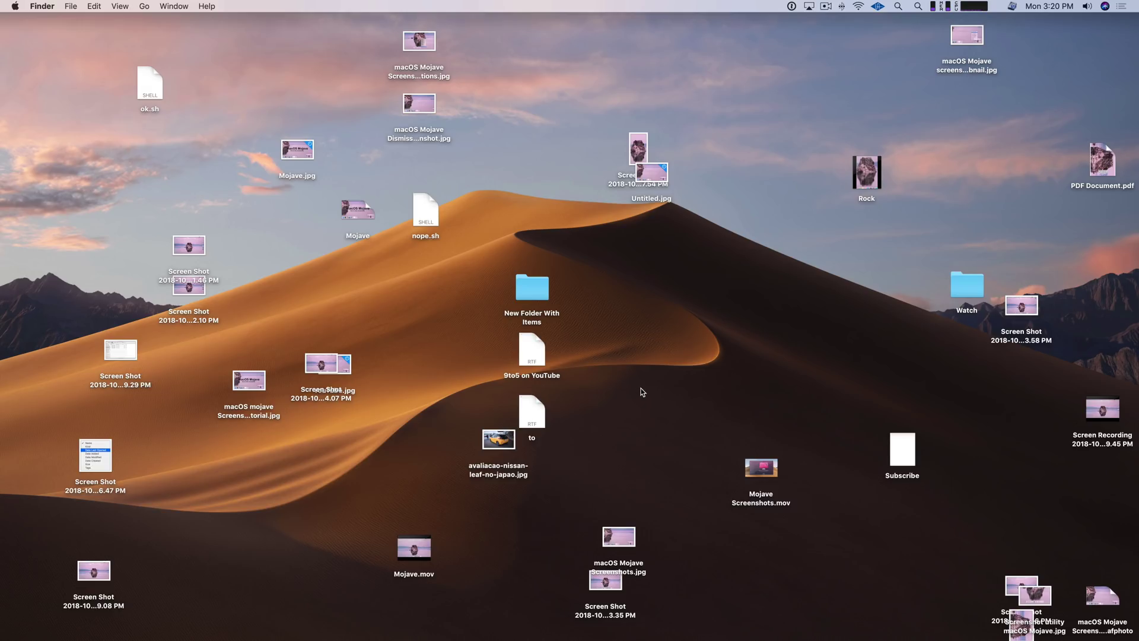
{"action": "mouse_move", "coordinate": [744, 639]}
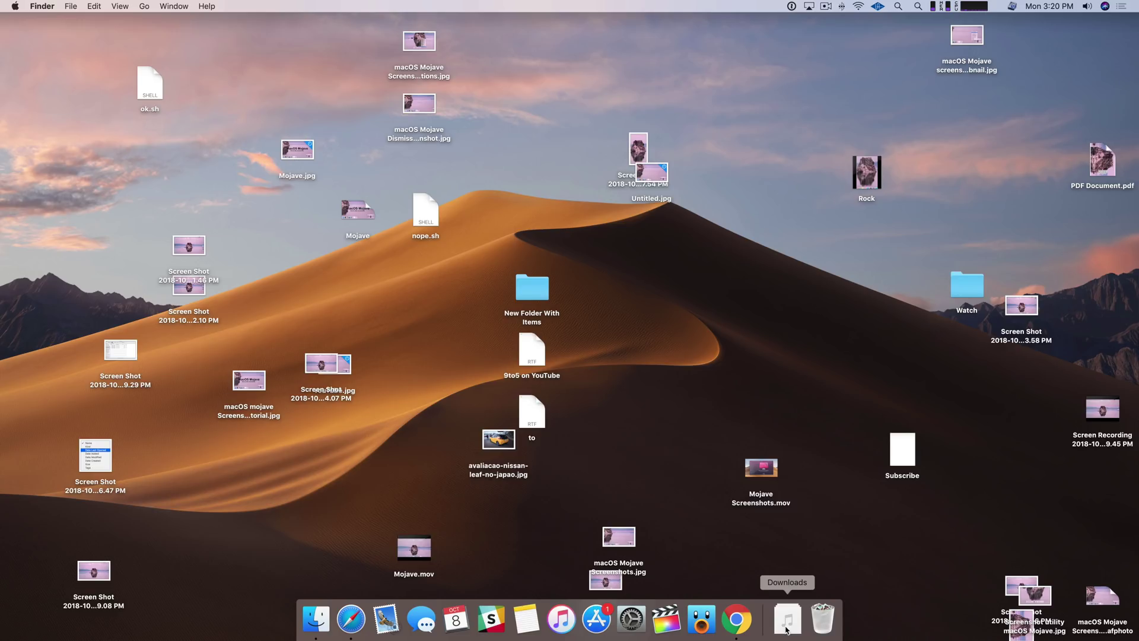
Turn on Use Stacks from the desktop menu, grouping files into Documents, Images, Movies and other stacks.
{"action": "right_click", "coordinate": [714, 274]}
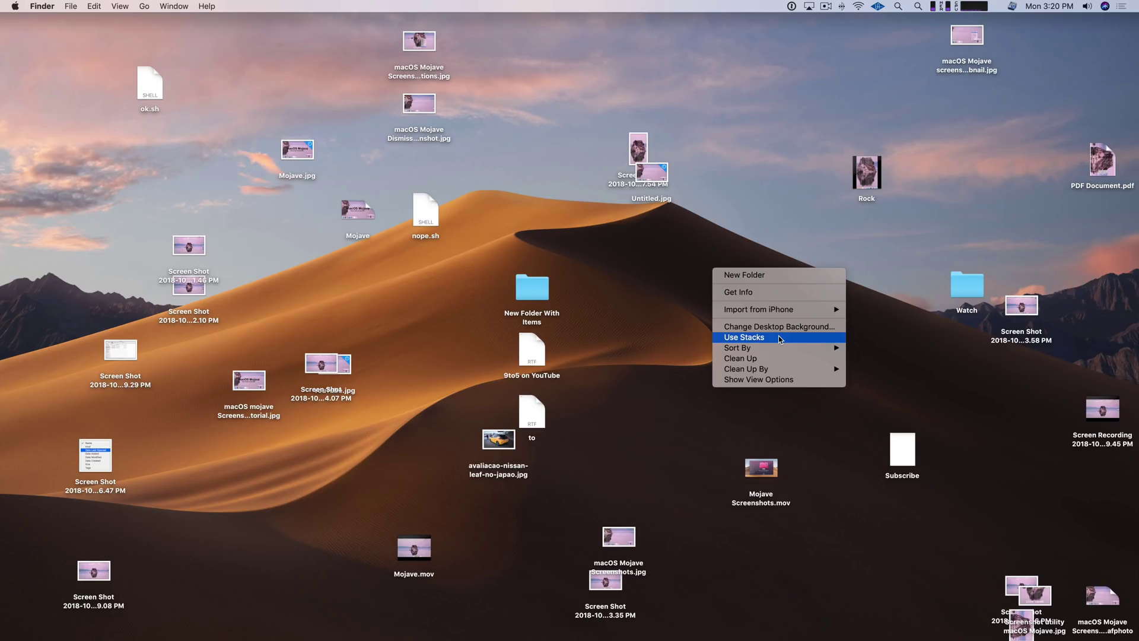
{"action": "left_click", "coordinate": [780, 340]}
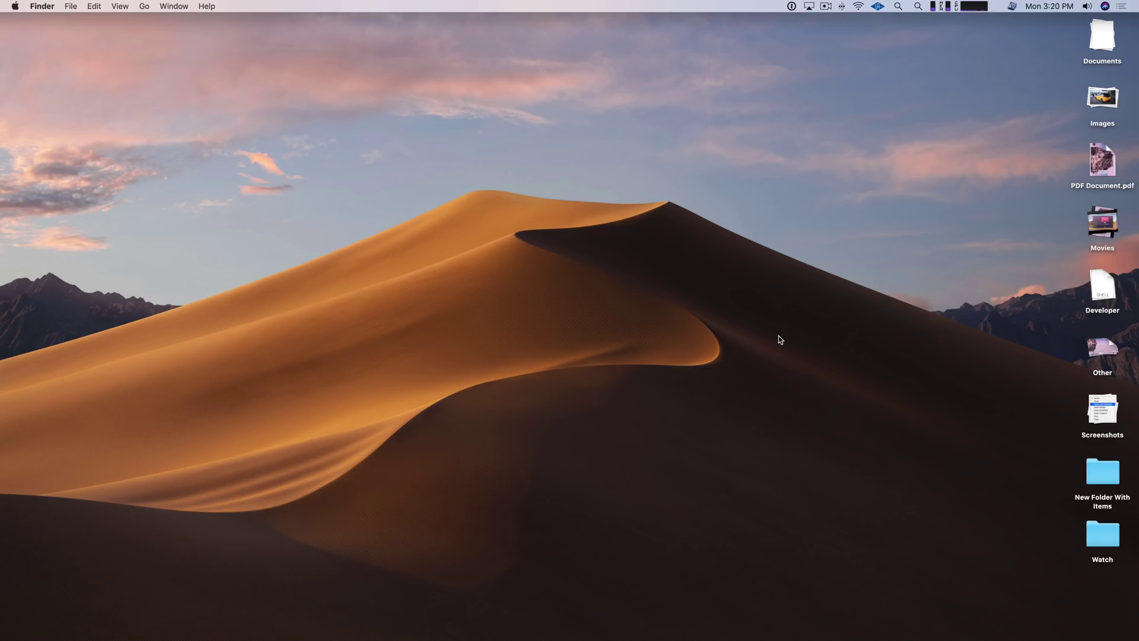
{"action": "right_click", "coordinate": [778, 339]}
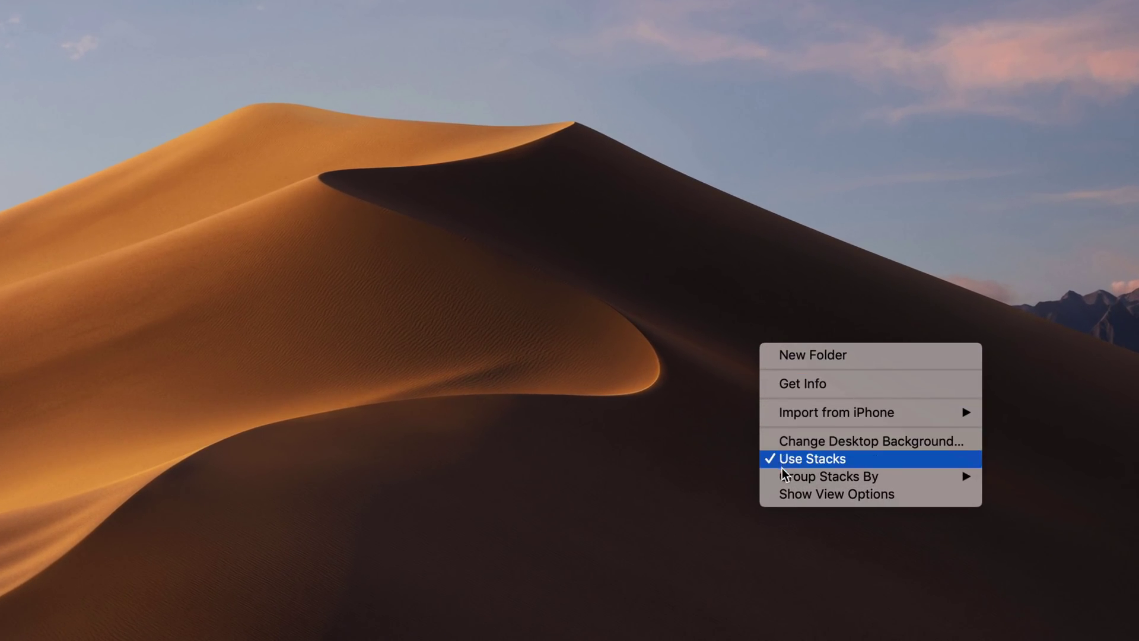
{"action": "mouse_move", "coordinate": [783, 474]}
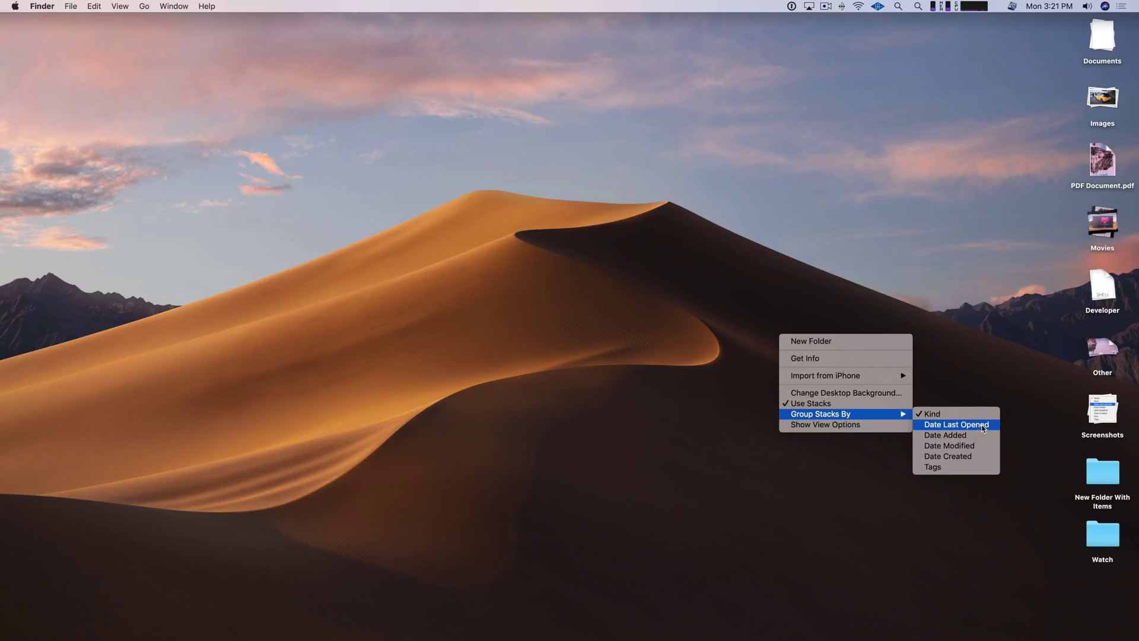
{"action": "left_click", "coordinate": [982, 428]}
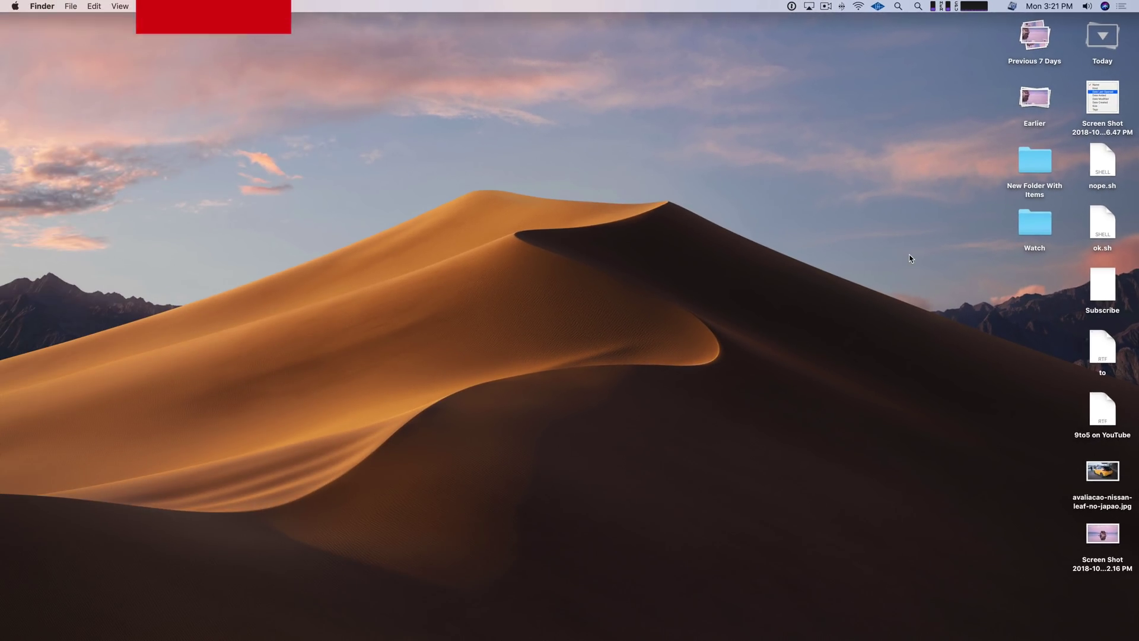
{"action": "right_click", "coordinate": [910, 258]}
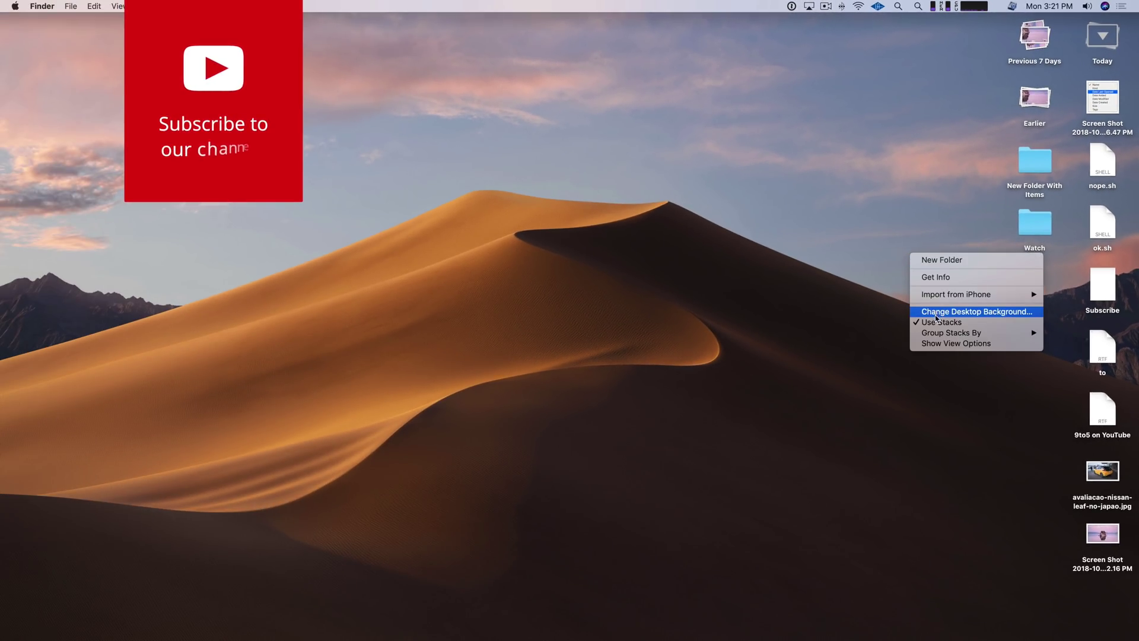
{"action": "mouse_move", "coordinate": [945, 338]}
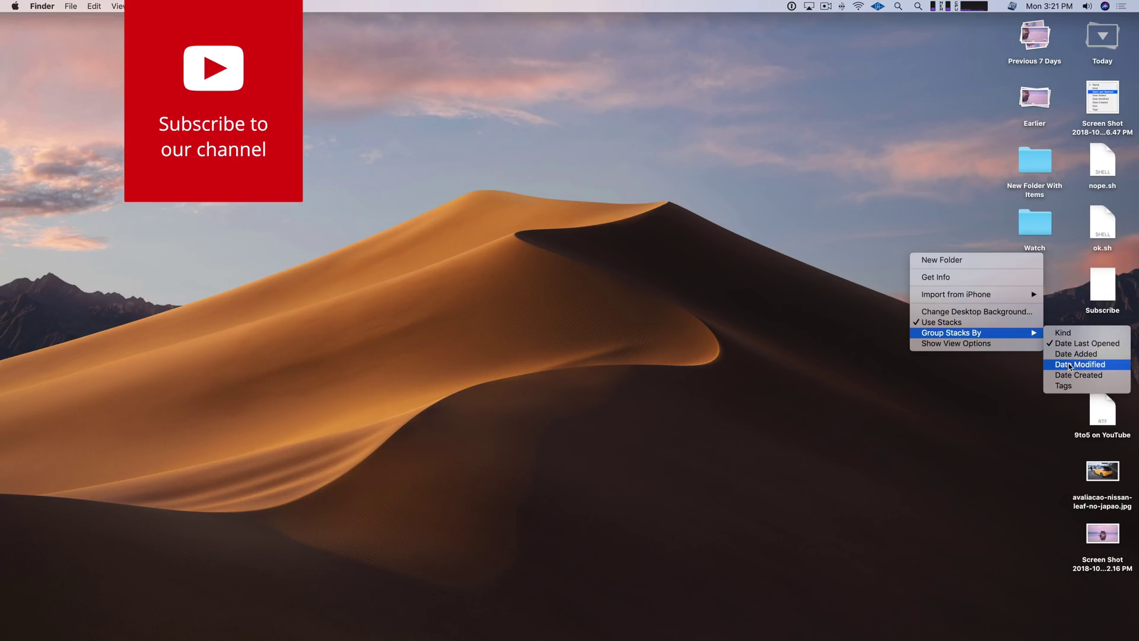
{"action": "left_click", "coordinate": [1063, 333]}
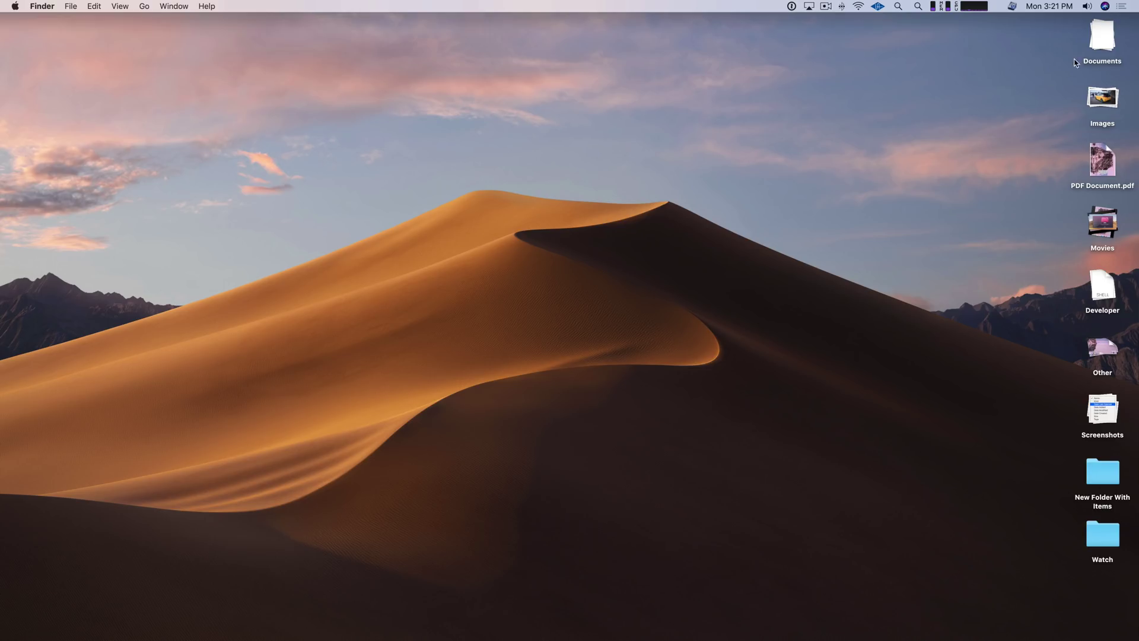
{"action": "left_click", "coordinate": [1100, 37]}
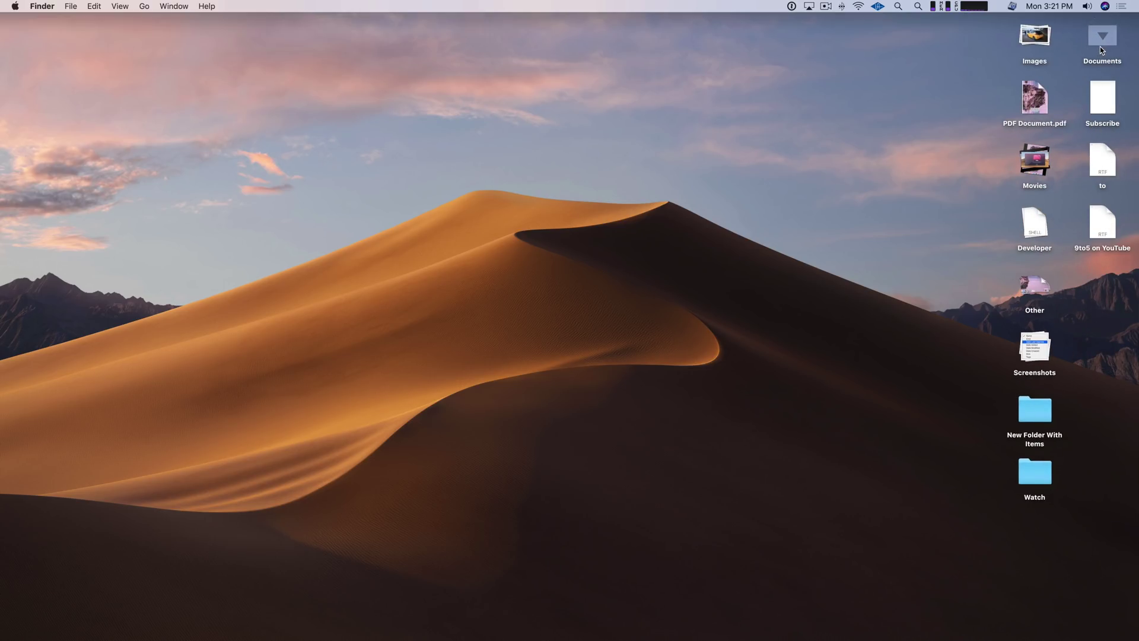
{"action": "left_click", "coordinate": [1101, 39]}
{"action": "left_click", "coordinate": [1106, 99]}
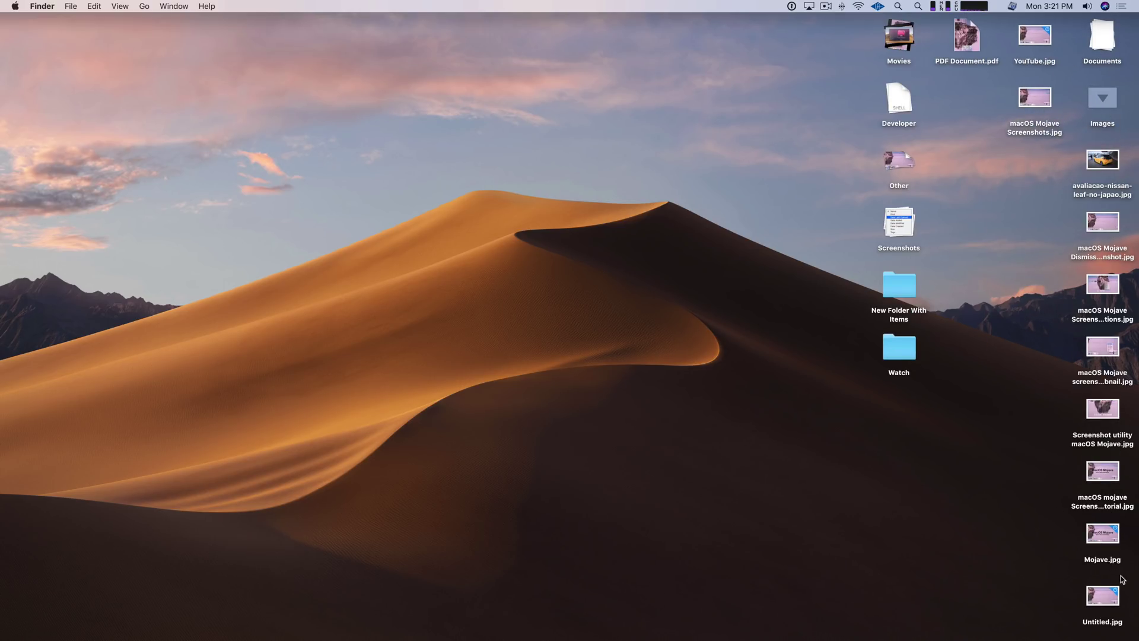
{"action": "left_click", "coordinate": [1096, 96]}
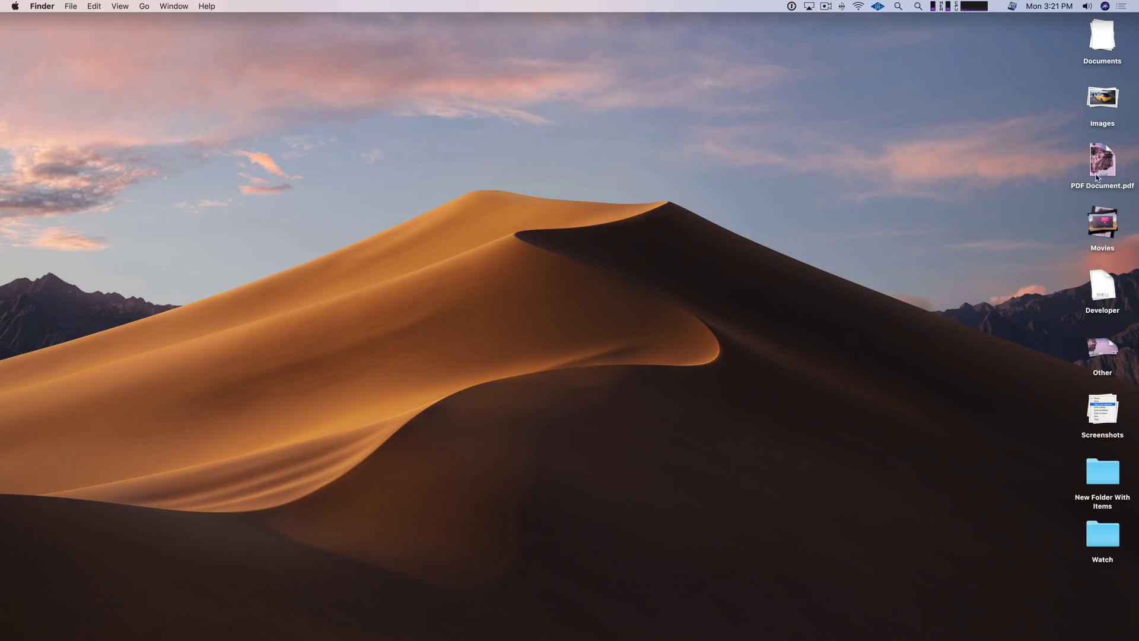
{"action": "left_click", "coordinate": [1101, 168]}
{"action": "left_click", "coordinate": [1108, 222]}
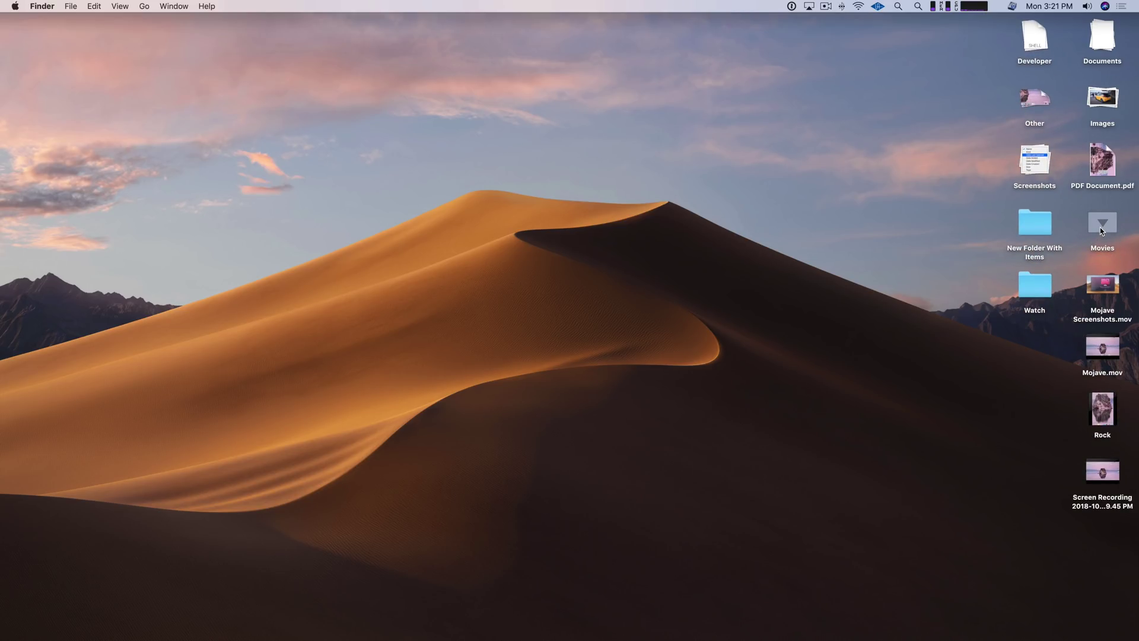
{"action": "left_click", "coordinate": [1101, 228]}
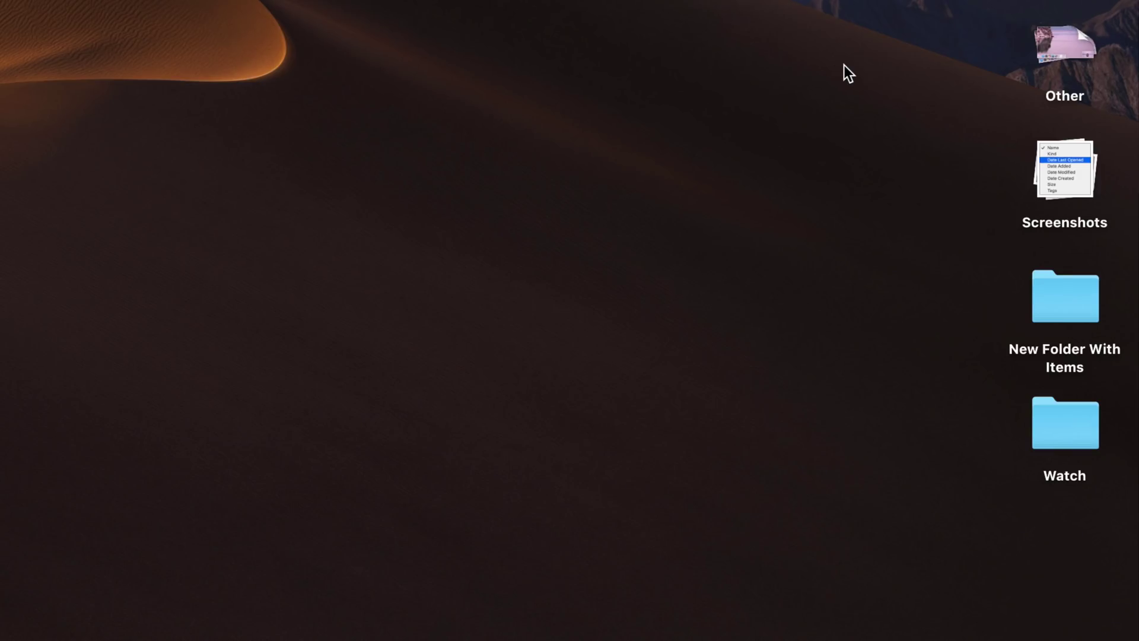
{"action": "left_click_drag", "start_coordinate": [959, 258], "coordinate": [1095, 575]}
{"action": "left_click", "coordinate": [1095, 575]}
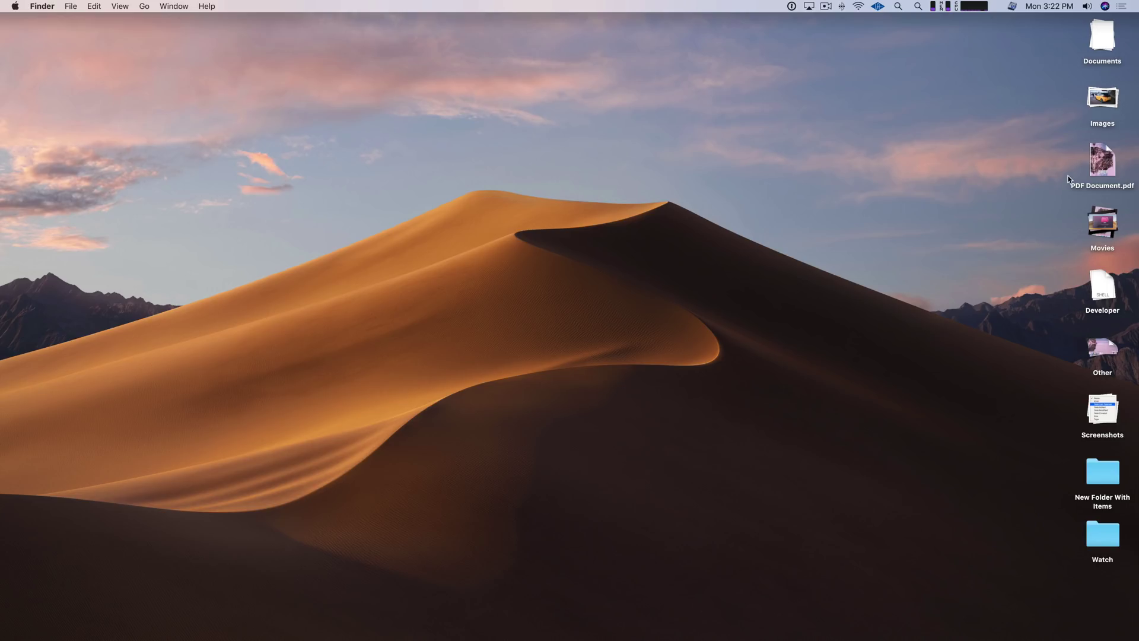
{"action": "left_click", "coordinate": [1107, 103]}
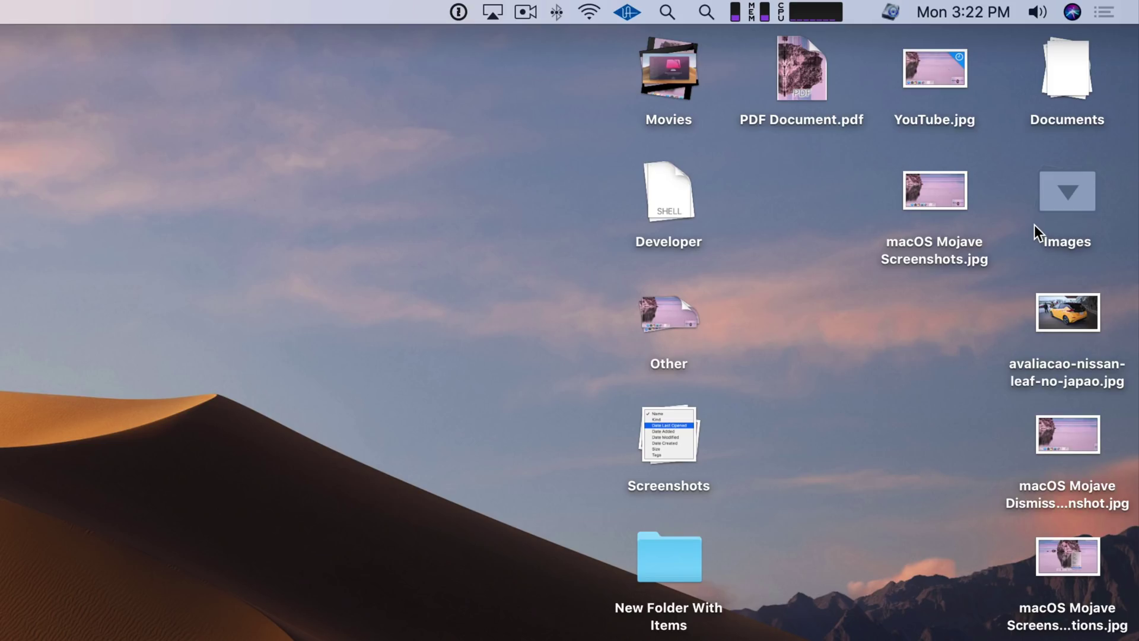
{"action": "left_click", "coordinate": [1059, 200]}
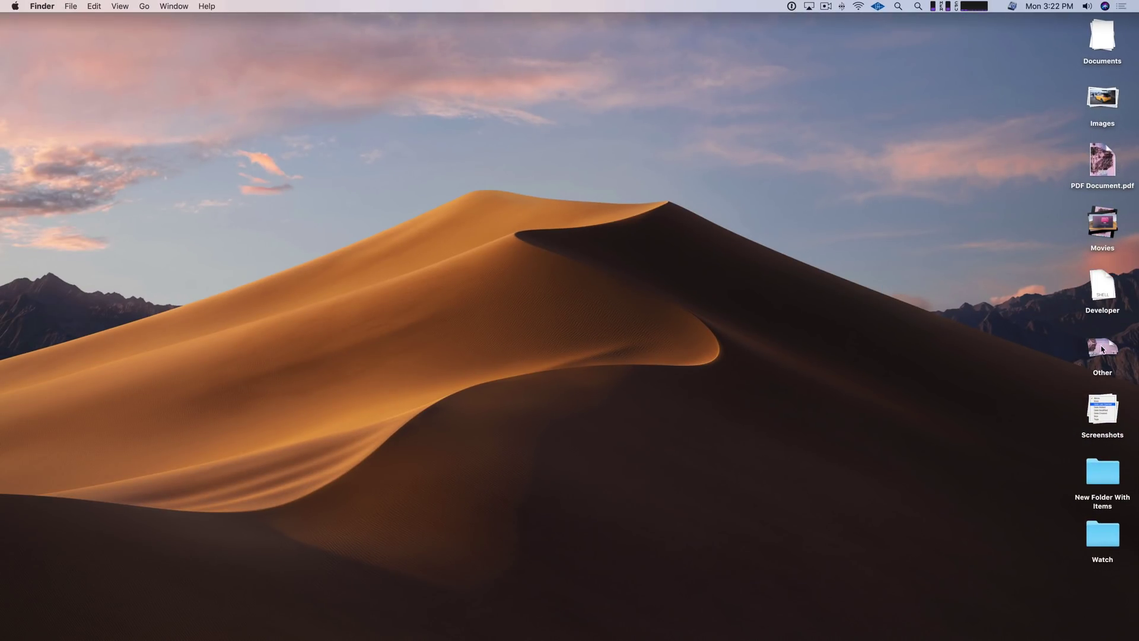
{"action": "left_click", "coordinate": [1106, 409]}
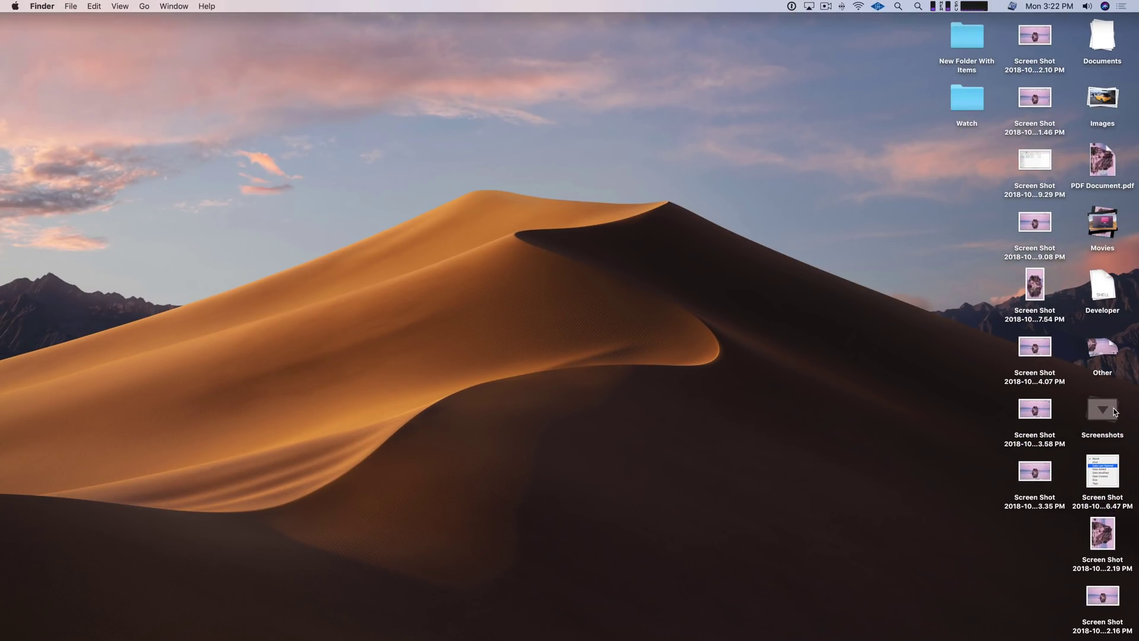
{"action": "left_click", "coordinate": [1112, 411]}
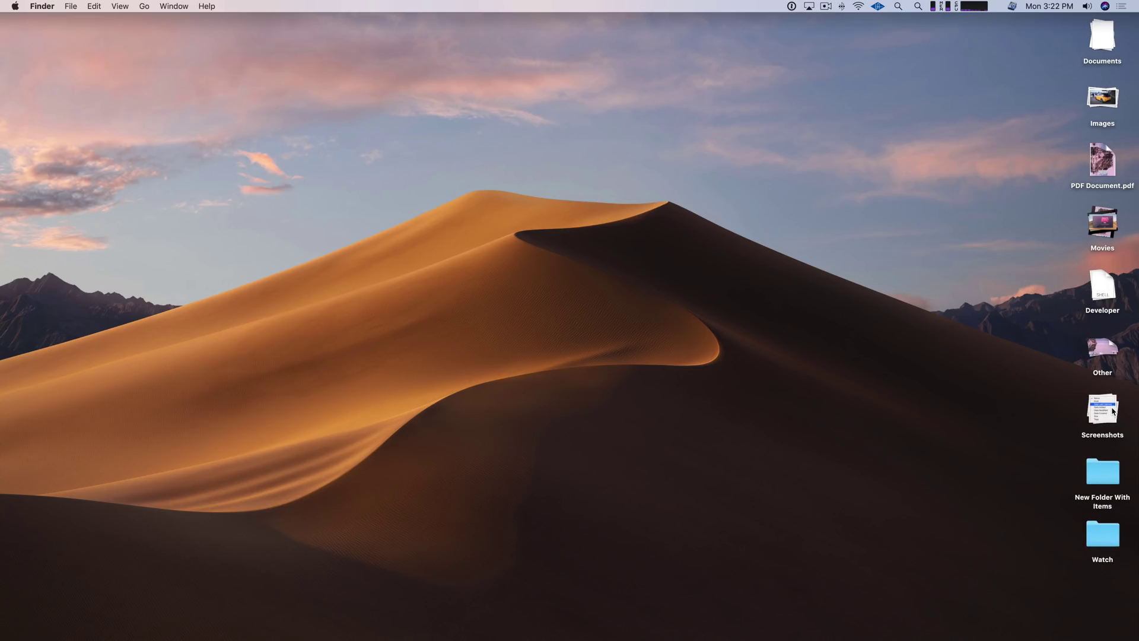
{"action": "left_click", "coordinate": [1110, 351]}
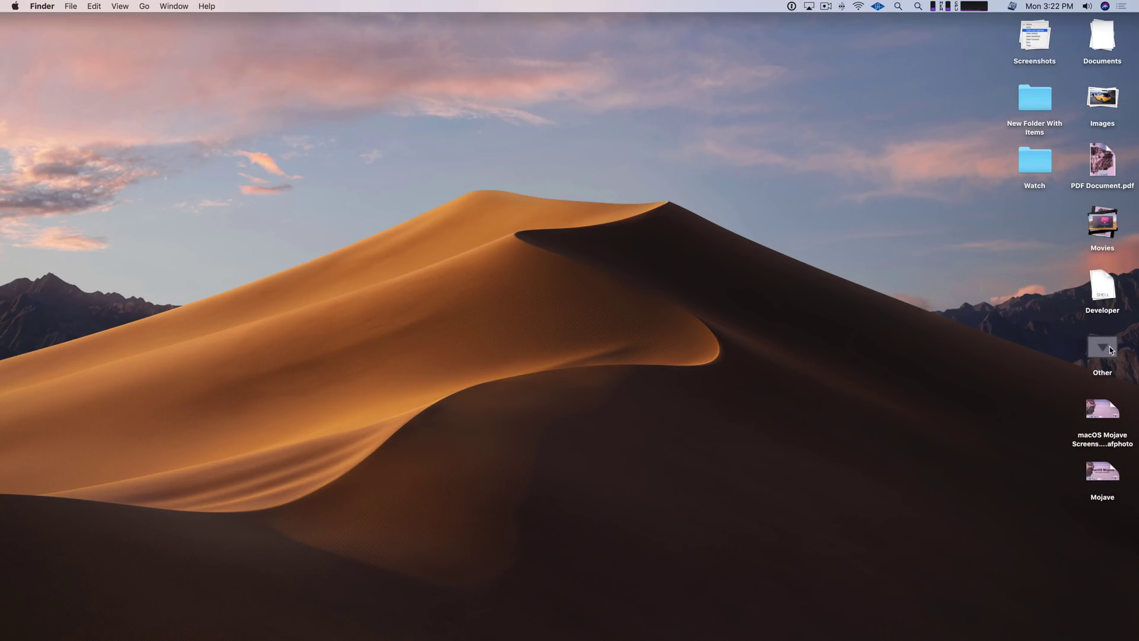
{"action": "left_click", "coordinate": [1110, 348]}
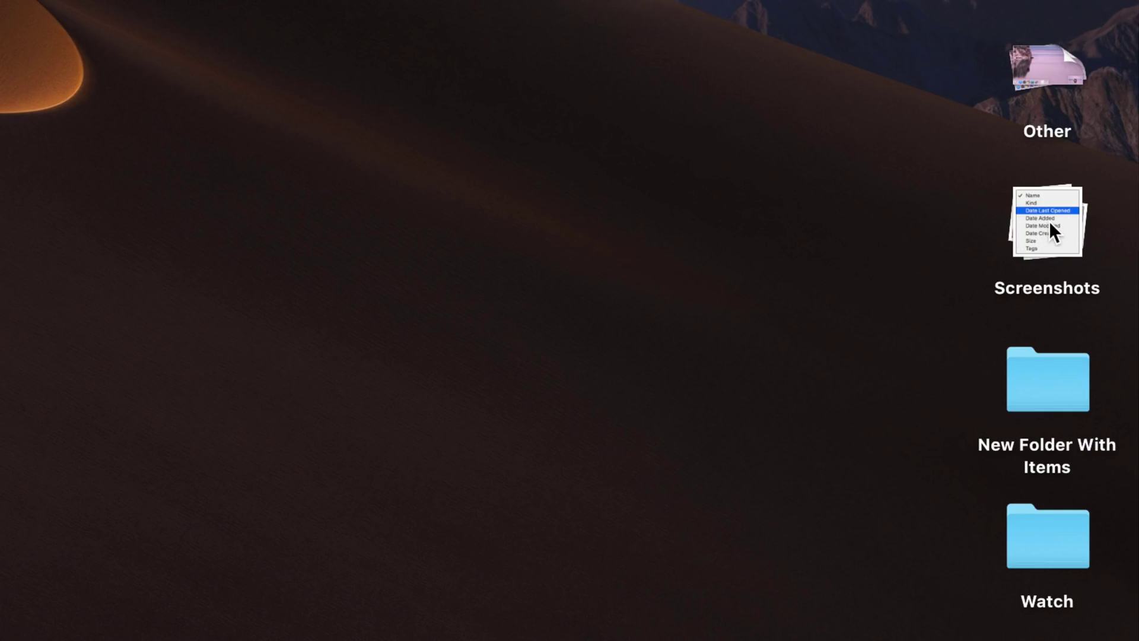
Scrub through the Screenshots stack until the 7.54 PM pink-rock screenshot shows.
{"action": "scroll", "coordinate": [1050, 224], "scroll_direction": "down", "scroll_amount": 5}
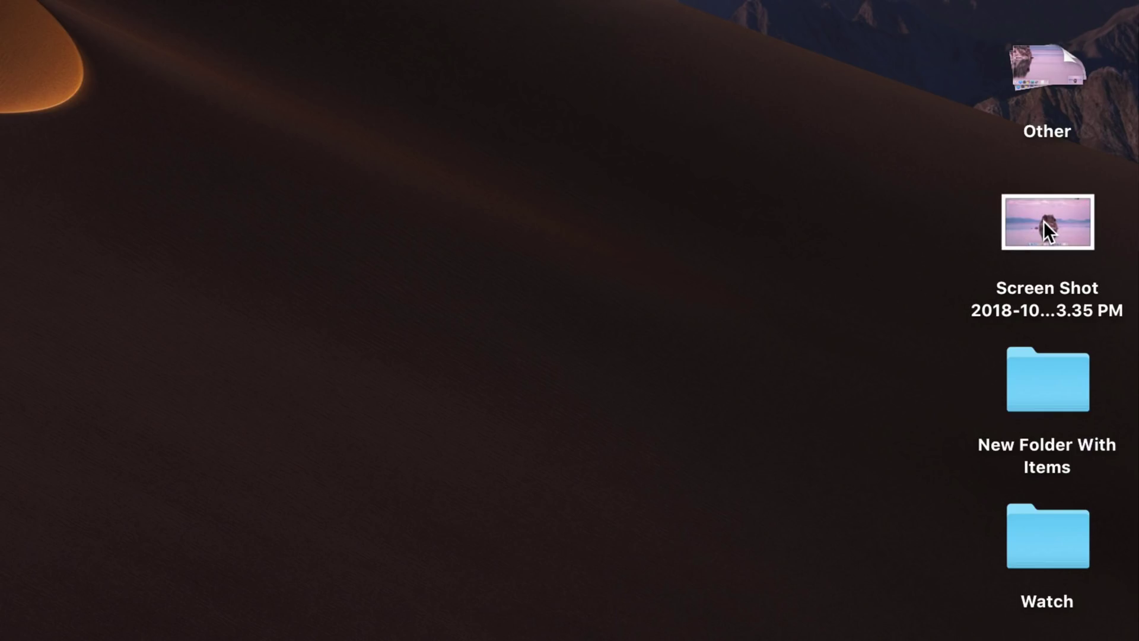
{"action": "scroll", "coordinate": [1044, 224], "scroll_direction": "down", "scroll_amount": 4}
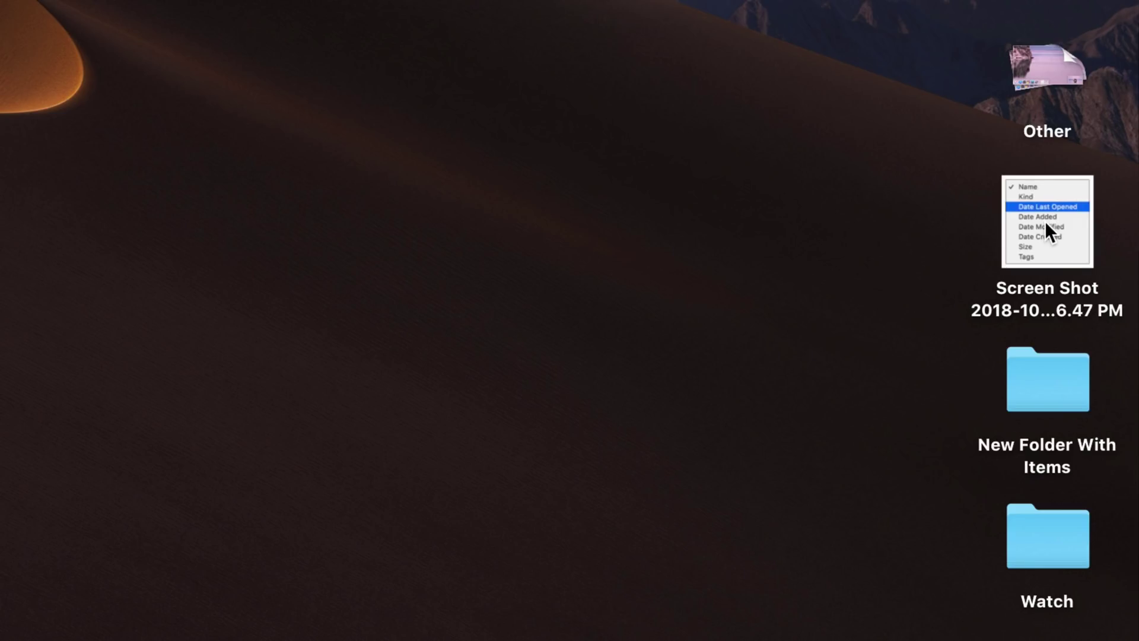
{"action": "scroll", "coordinate": [1045, 220], "scroll_direction": "up", "scroll_amount": 4}
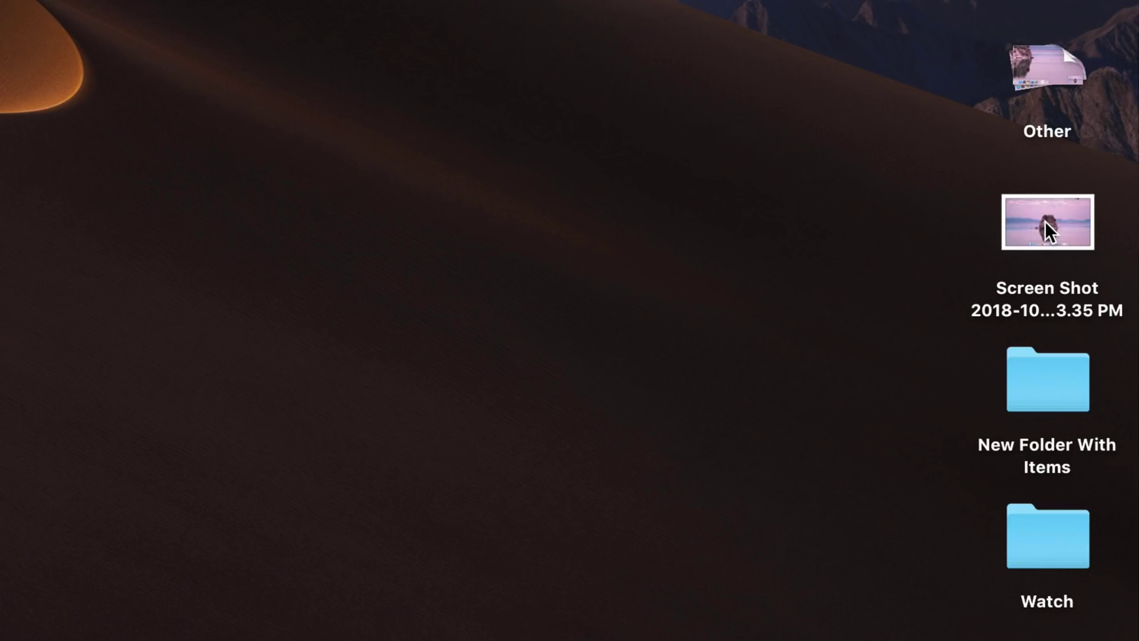
{"action": "scroll", "coordinate": [1044, 221], "scroll_direction": "down", "scroll_amount": 4}
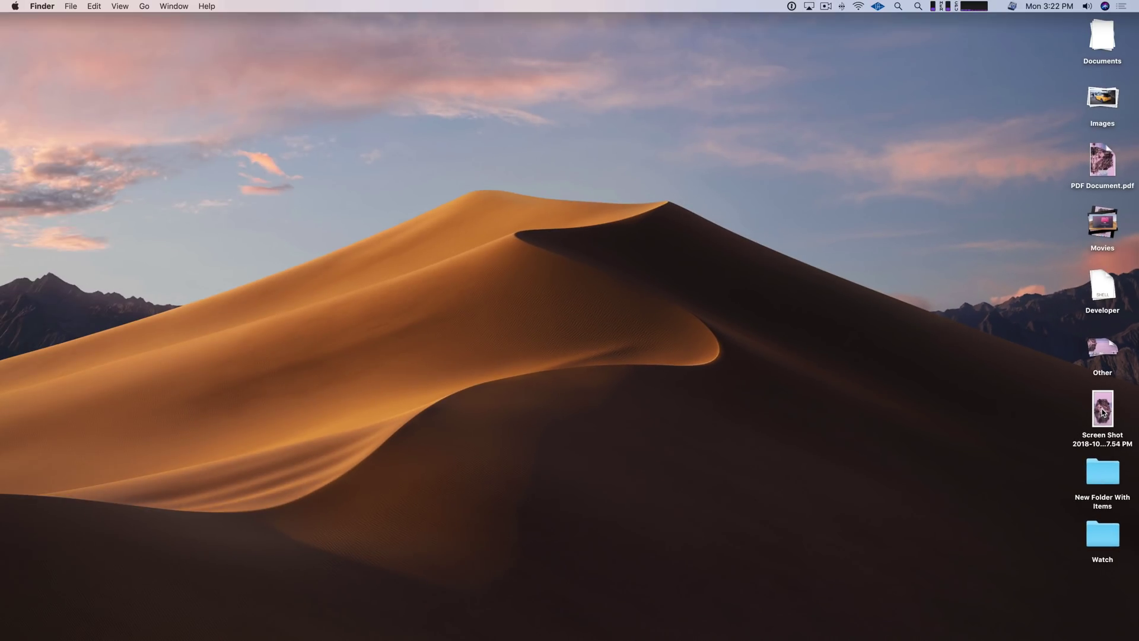
{"action": "left_click", "coordinate": [1045, 221]}
{"action": "double_click", "coordinate": [1102, 409]}
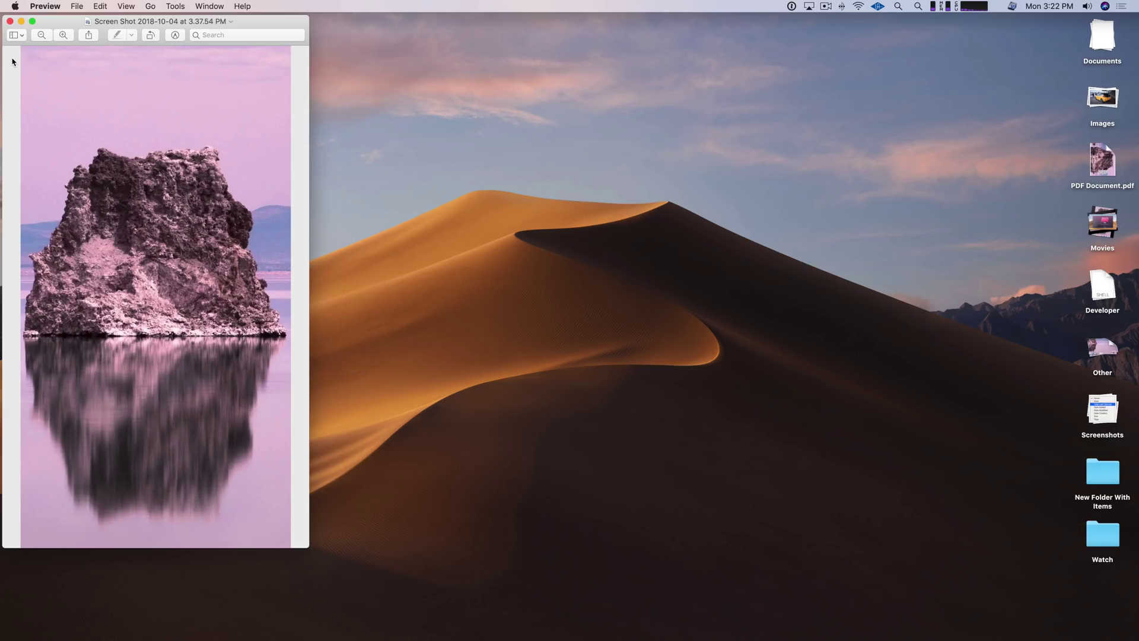
{"action": "left_click", "coordinate": [10, 22]}
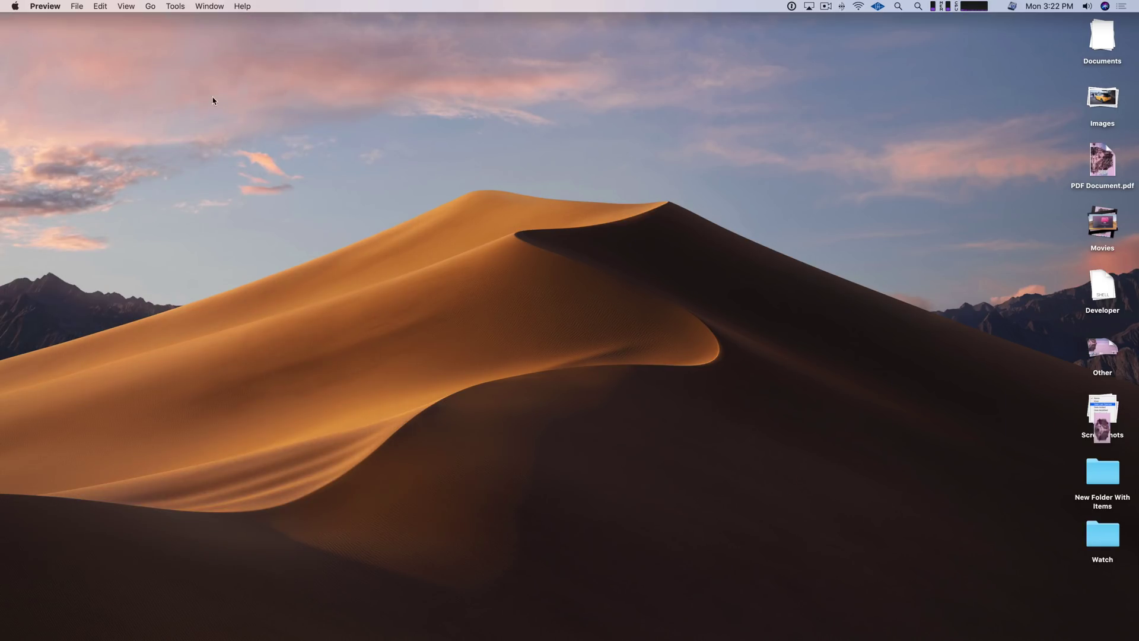
{"action": "left_click", "coordinate": [1099, 414]}
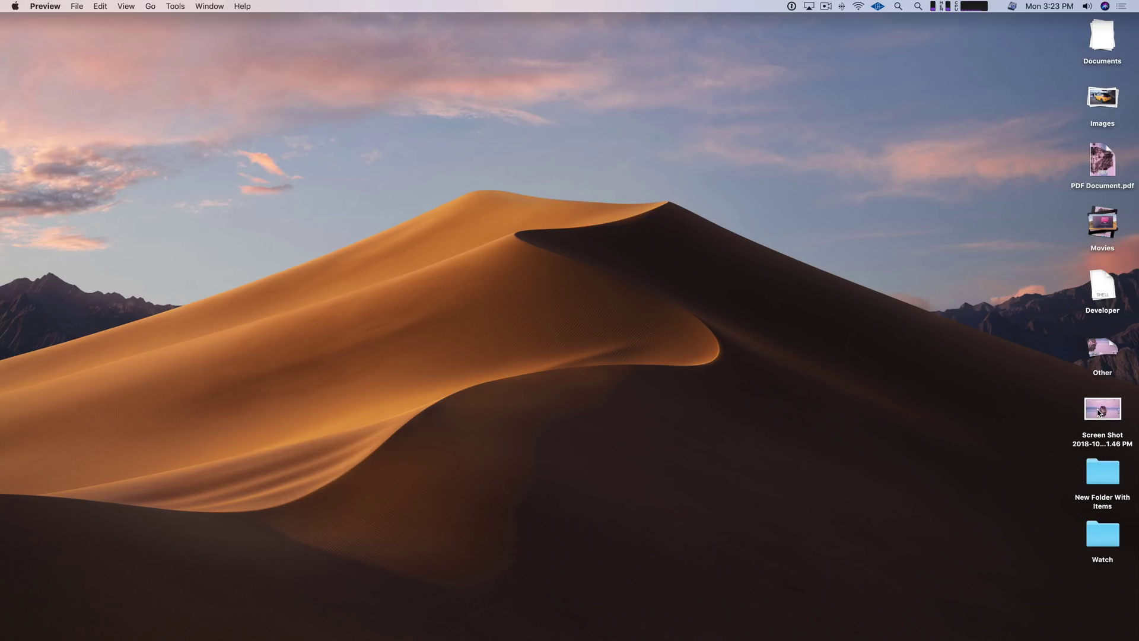
{"action": "scroll", "coordinate": [1099, 413], "scroll_direction": "down", "scroll_amount": 2}
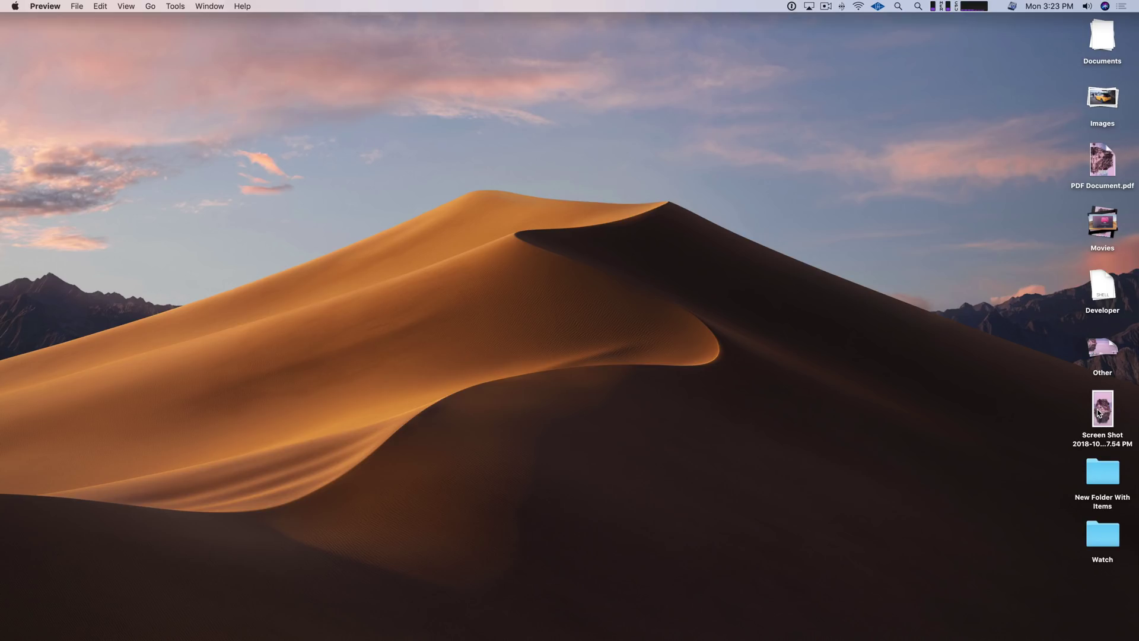
{"action": "left_click", "coordinate": [1099, 414]}
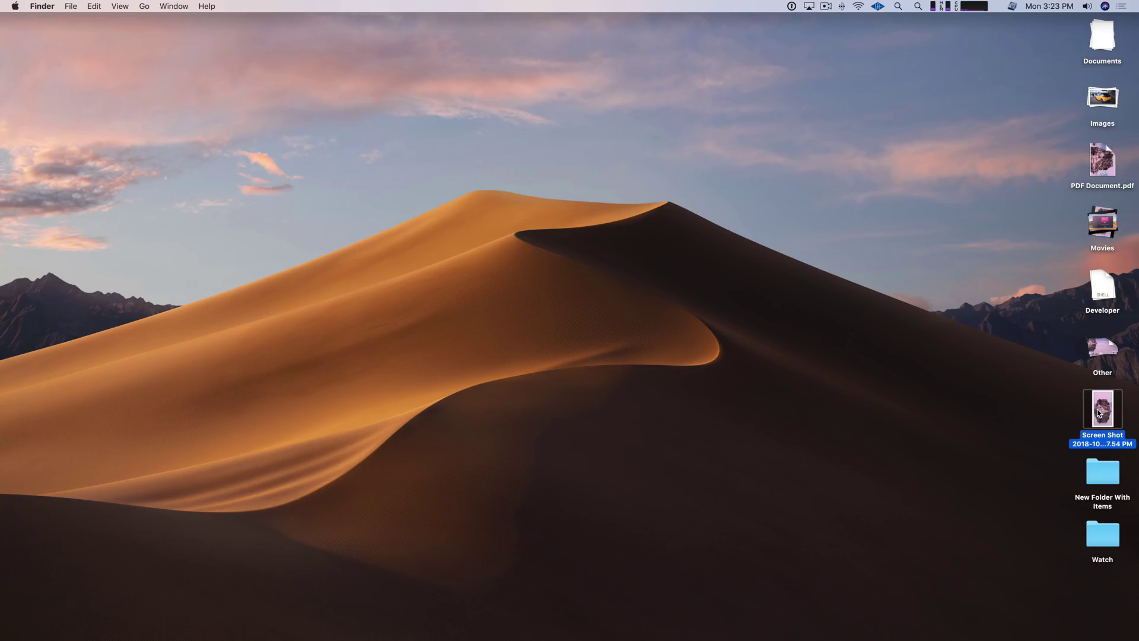
{"action": "key", "text": "space"}
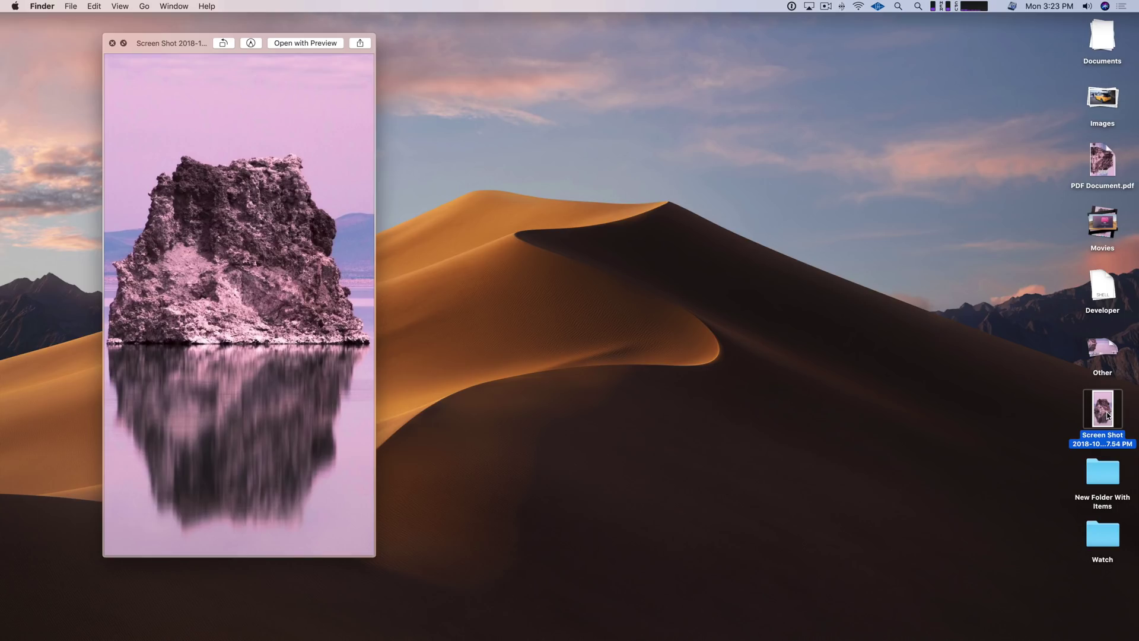
{"action": "key", "text": "space"}
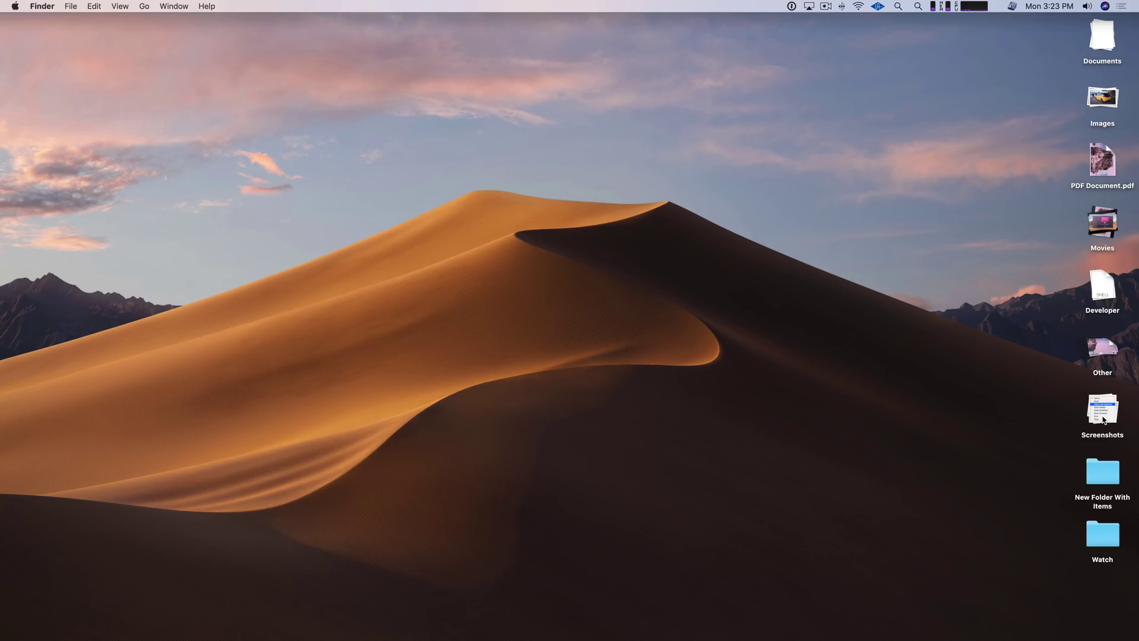
Compress the 11 screenshots in the Screenshots stack into Archive.zip.
{"action": "left_click", "coordinate": [1102, 416]}
{"action": "left_click", "coordinate": [1102, 415]}
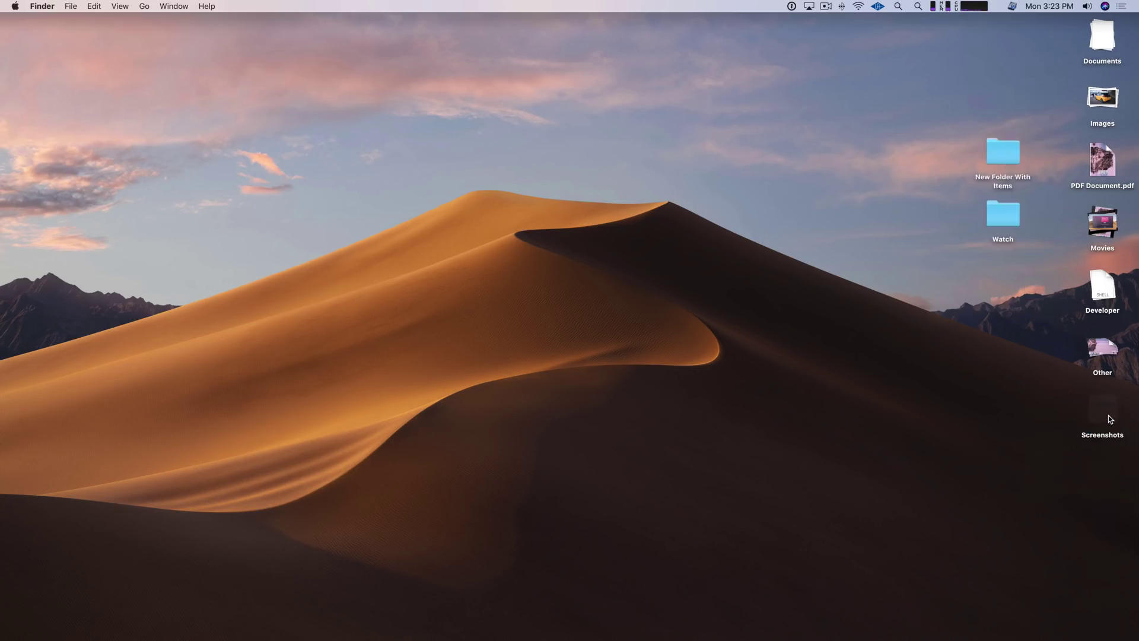
{"action": "right_click", "coordinate": [1109, 415]}
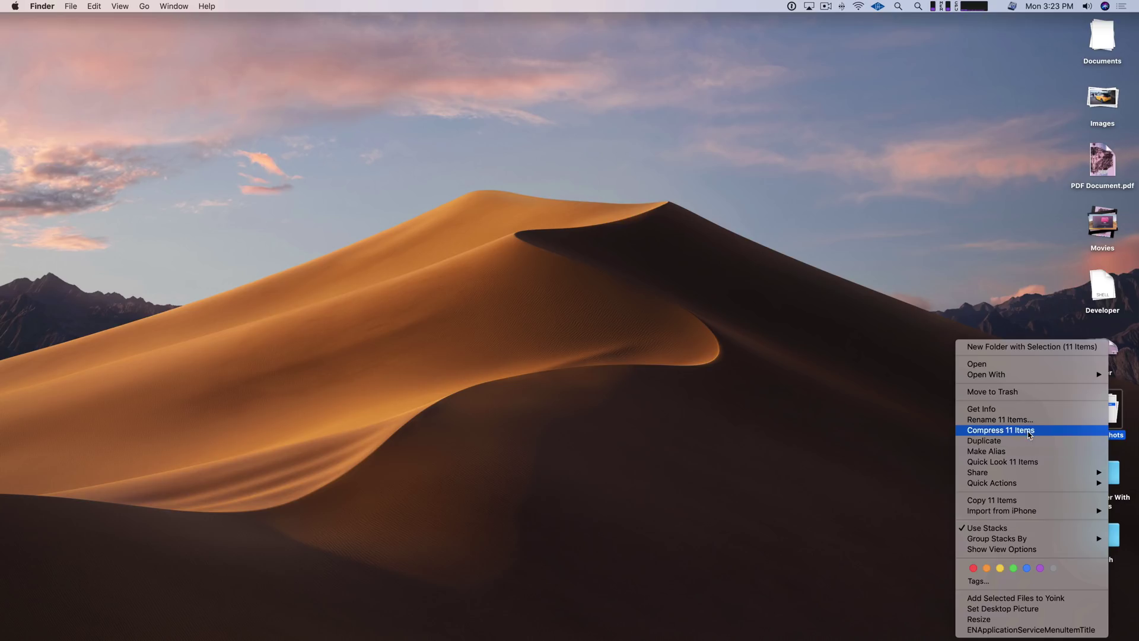
{"action": "mouse_move", "coordinate": [1029, 515]}
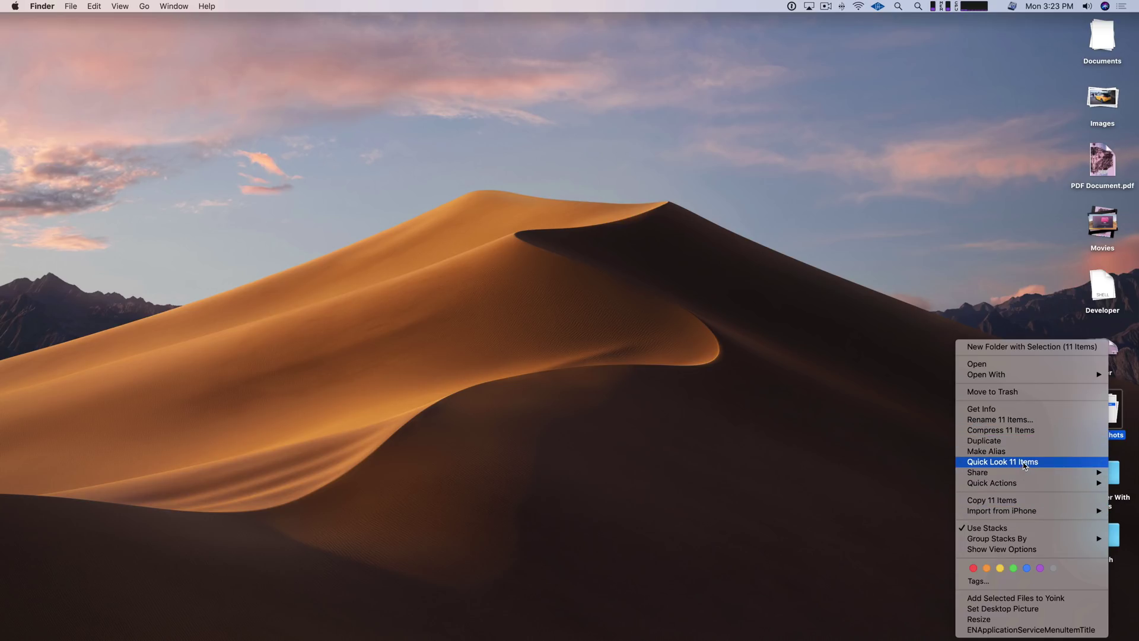
{"action": "left_click", "coordinate": [1029, 432]}
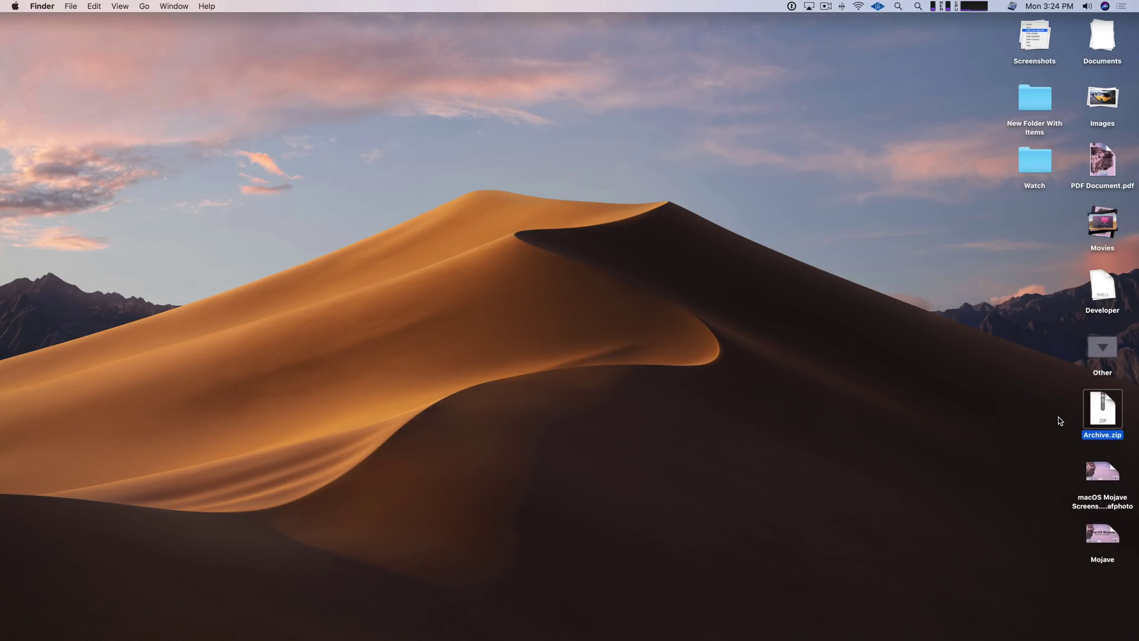
Toggle the Other stack holding Archive.zip open and closed, leaving it collapsed.
{"action": "left_click", "coordinate": [1093, 354]}
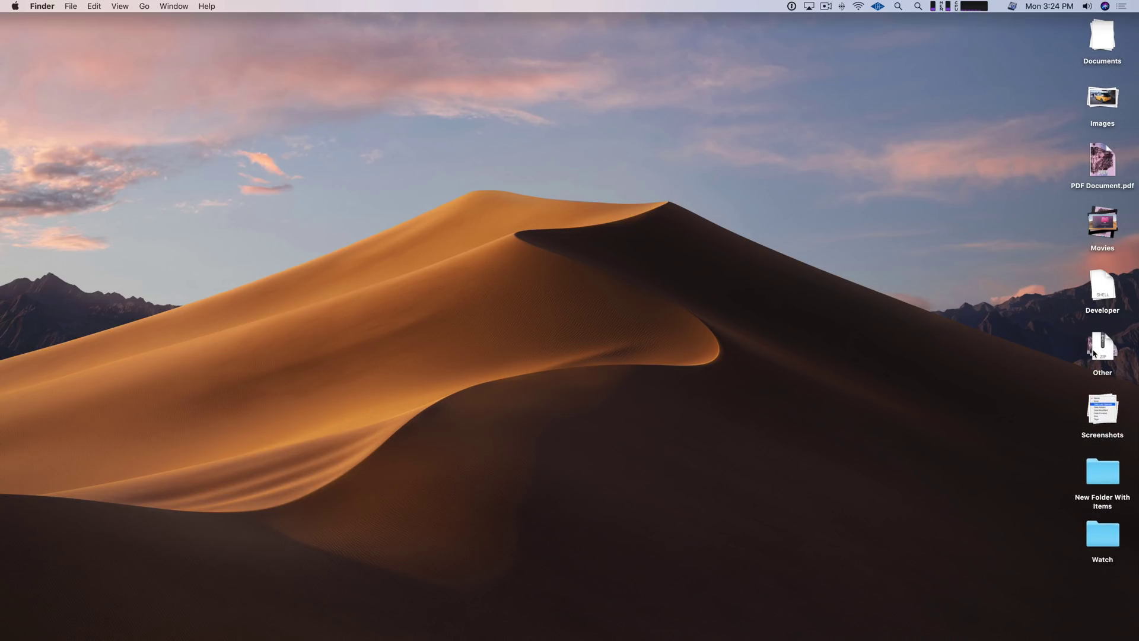
{"action": "left_click", "coordinate": [1094, 354]}
{"action": "left_click", "coordinate": [1094, 354]}
Create a PDF from the 11 screenshots via Quick Actions, keeping the name Screen Shot 2018-10-0.pdf.
{"action": "right_click", "coordinate": [1095, 410]}
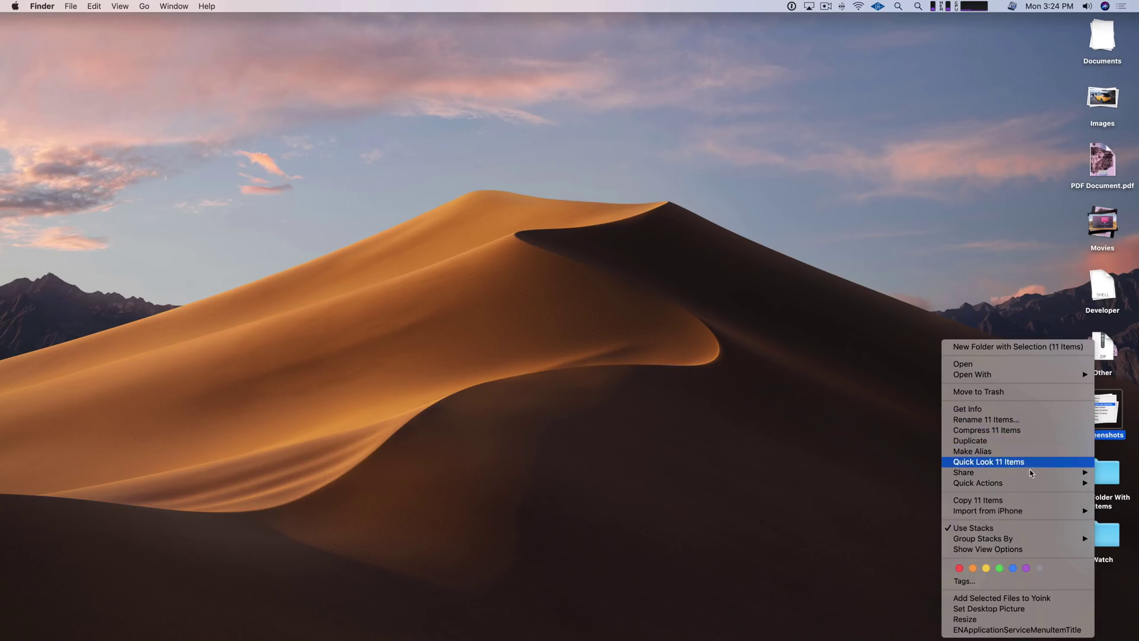
{"action": "mouse_move", "coordinate": [1011, 485]}
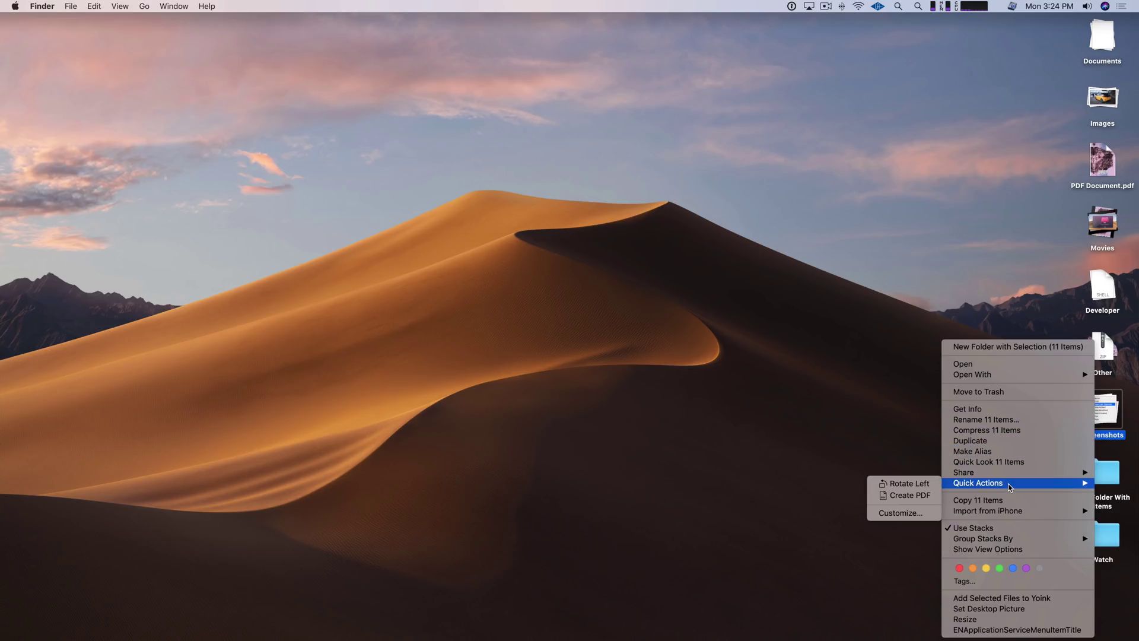
{"action": "left_click", "coordinate": [926, 496]}
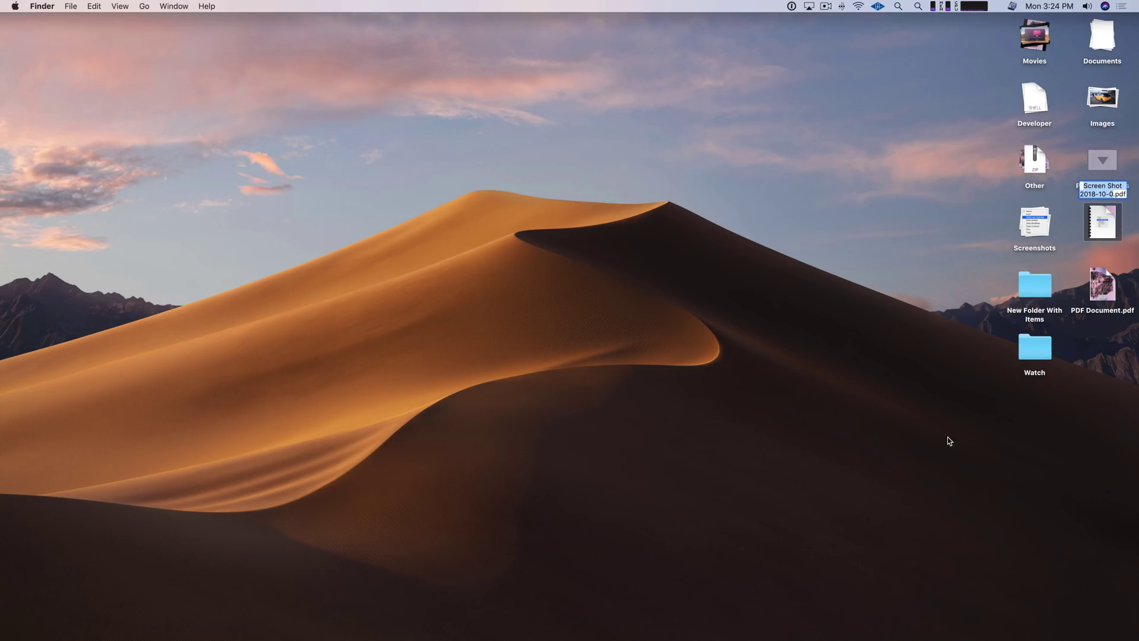
{"action": "key", "text": "Return"}
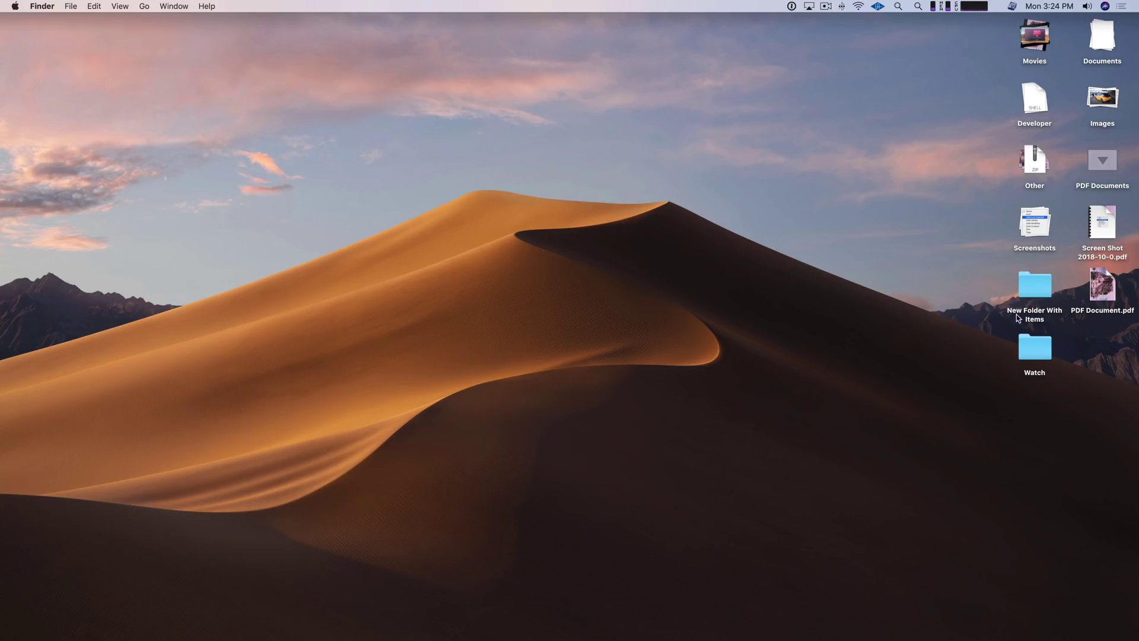
Page through the new PDF's preview in the PDF Documents stack, then select the PDF.
{"action": "mouse_move", "coordinate": [1109, 231]}
{"action": "left_click", "coordinate": [1111, 232]}
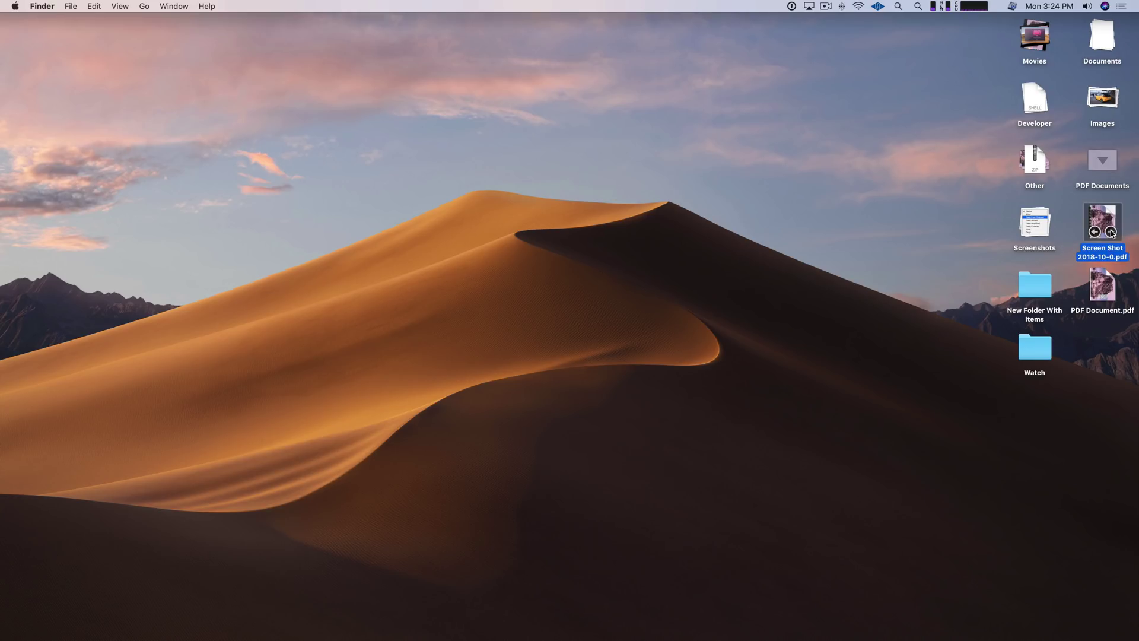
{"action": "left_click", "coordinate": [1101, 161]}
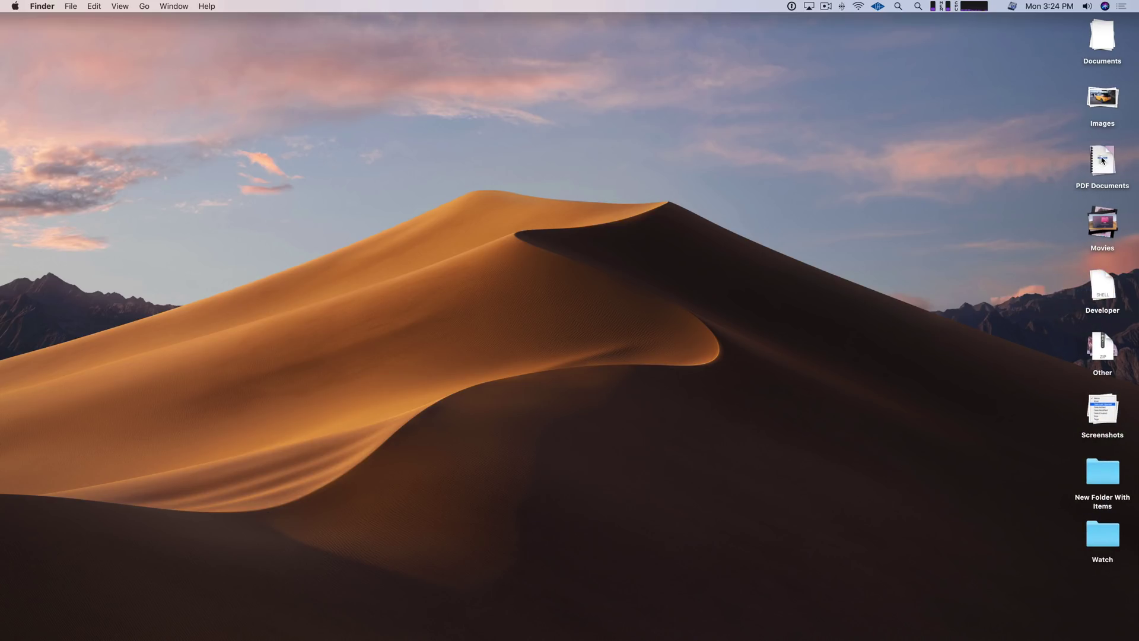
{"action": "left_click", "coordinate": [1102, 159]}
{"action": "left_click", "coordinate": [1102, 215]}
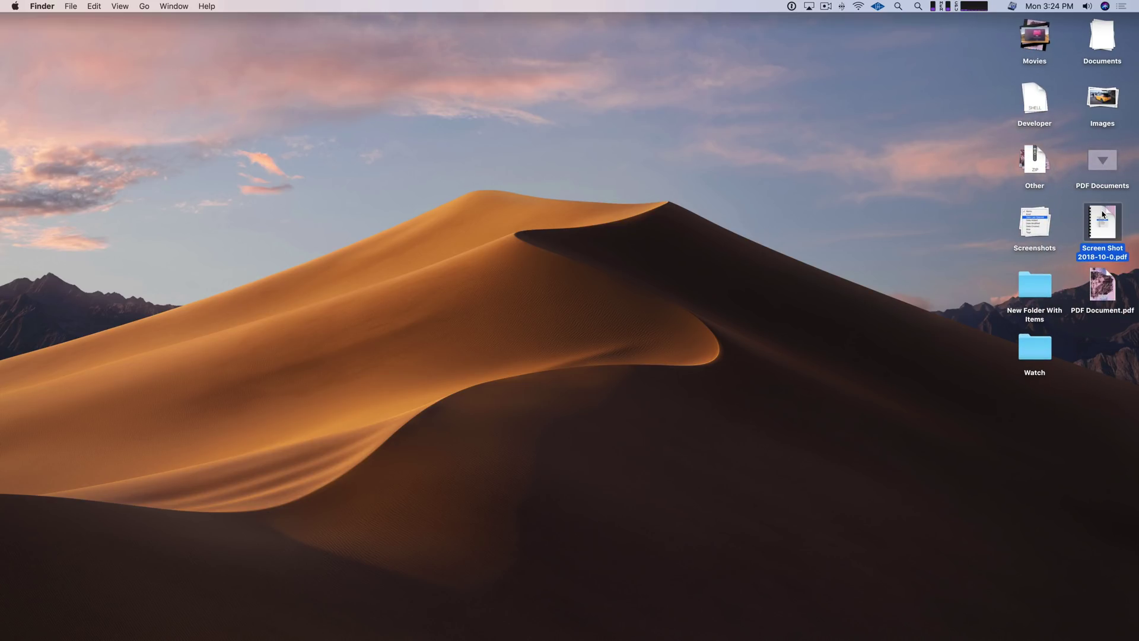
Open Screen Shot 2018-10-0.pdf in Preview, scroll its pages, close it and collapse PDF Documents.
{"action": "double_click", "coordinate": [1101, 215]}
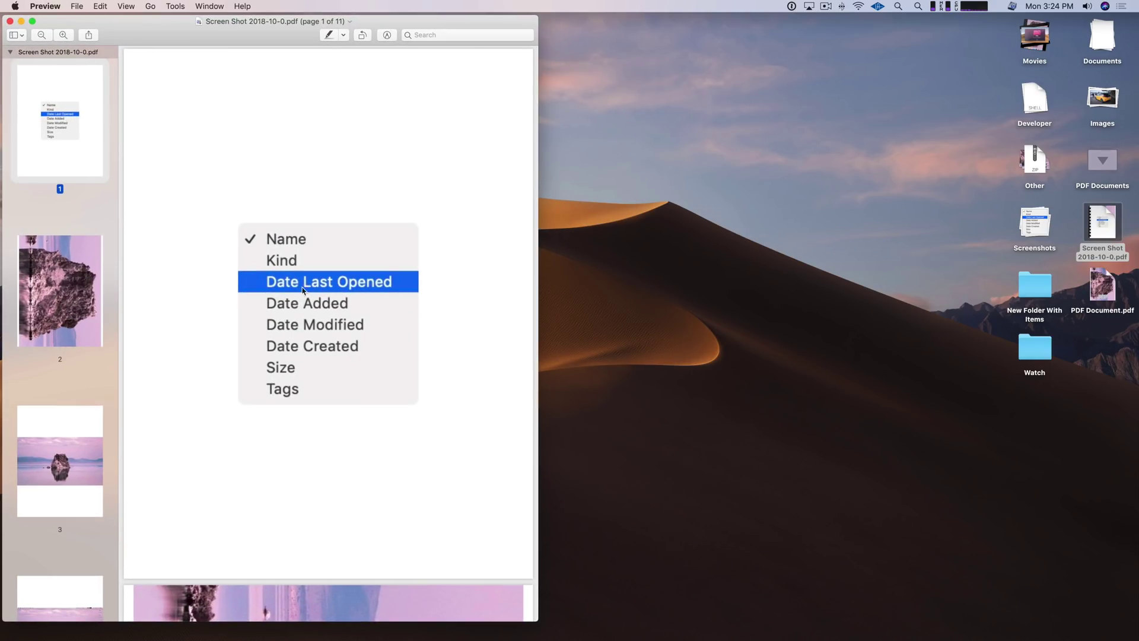
{"action": "scroll", "coordinate": [59, 439], "scroll_direction": "down", "scroll_amount": 5}
{"action": "scroll", "coordinate": [56, 432], "scroll_direction": "up", "scroll_amount": 5}
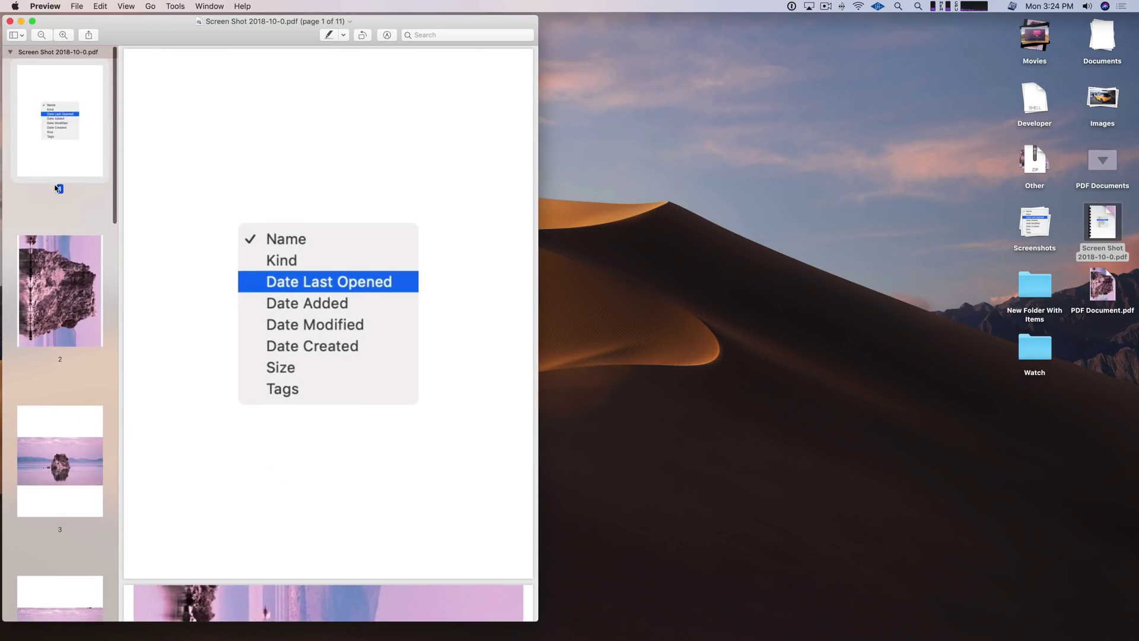
{"action": "left_click", "coordinate": [9, 21]}
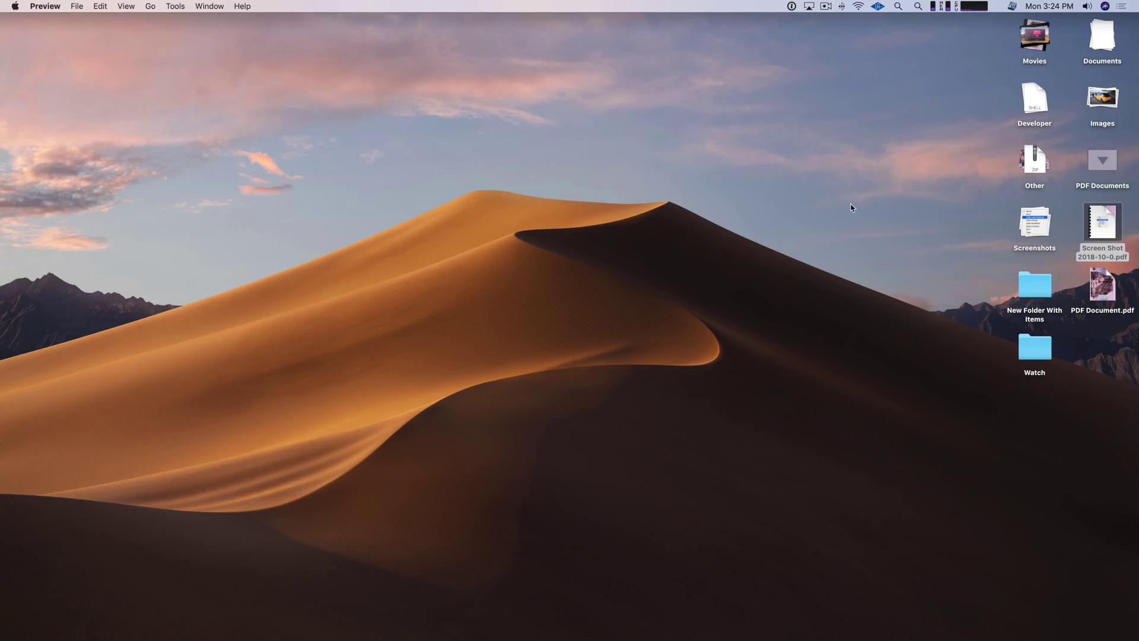
{"action": "left_click", "coordinate": [1102, 160]}
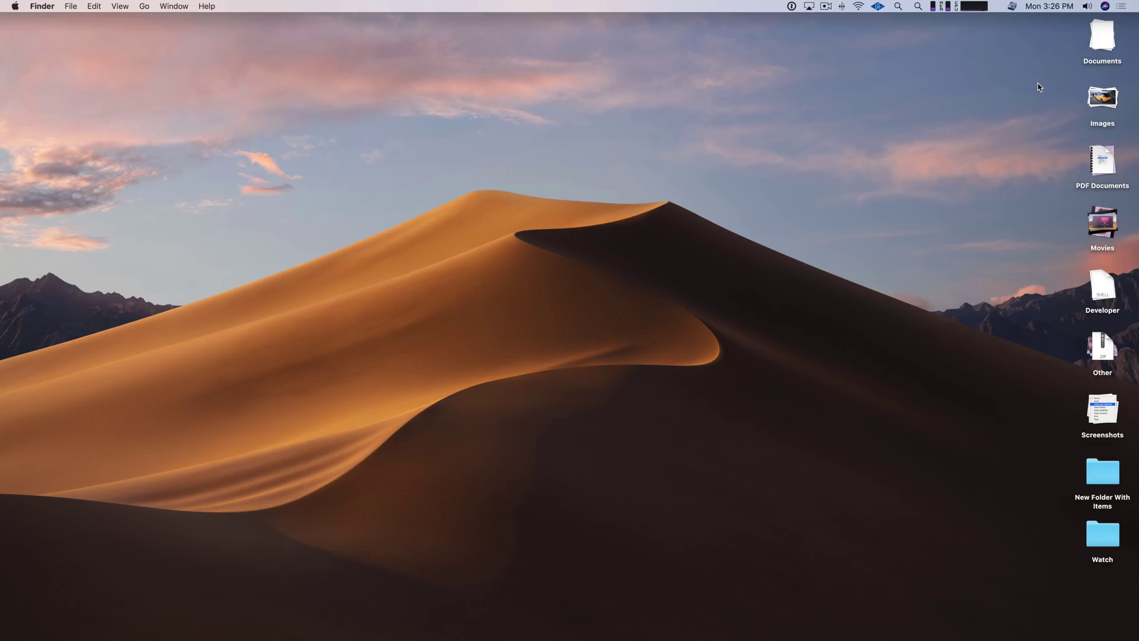
Rotate the Images stack's pictures with Command+R, then expand it and Quick Look through its images.
{"action": "left_click_drag", "start_coordinate": [1037, 84], "coordinate": [1121, 133]}
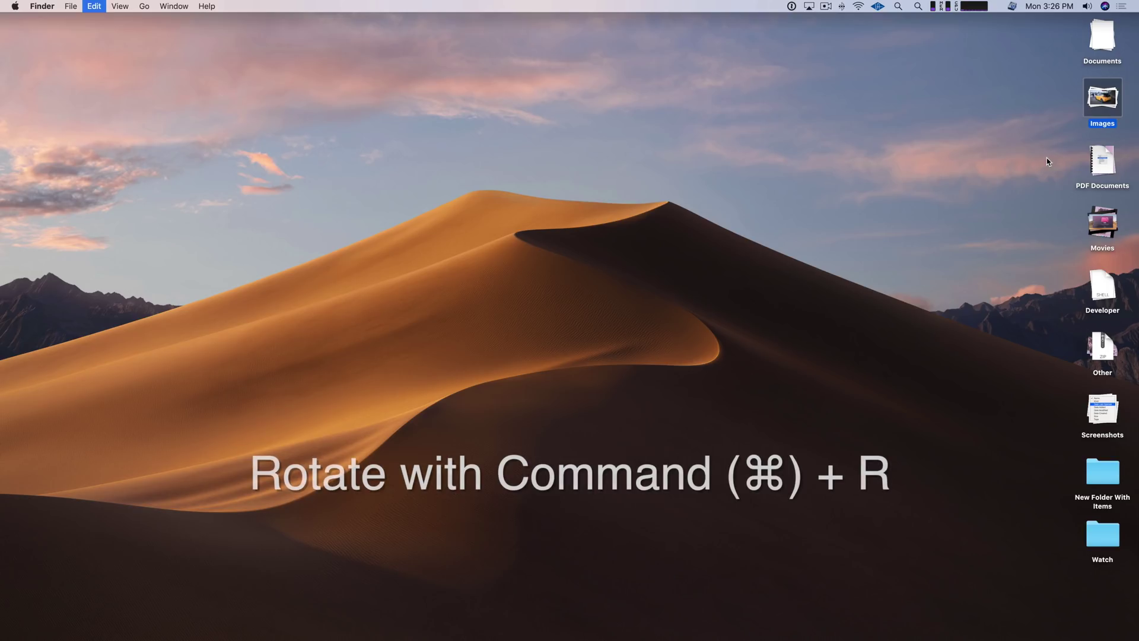
{"action": "key", "text": "super+r"}
{"action": "key", "text": "super+r"}
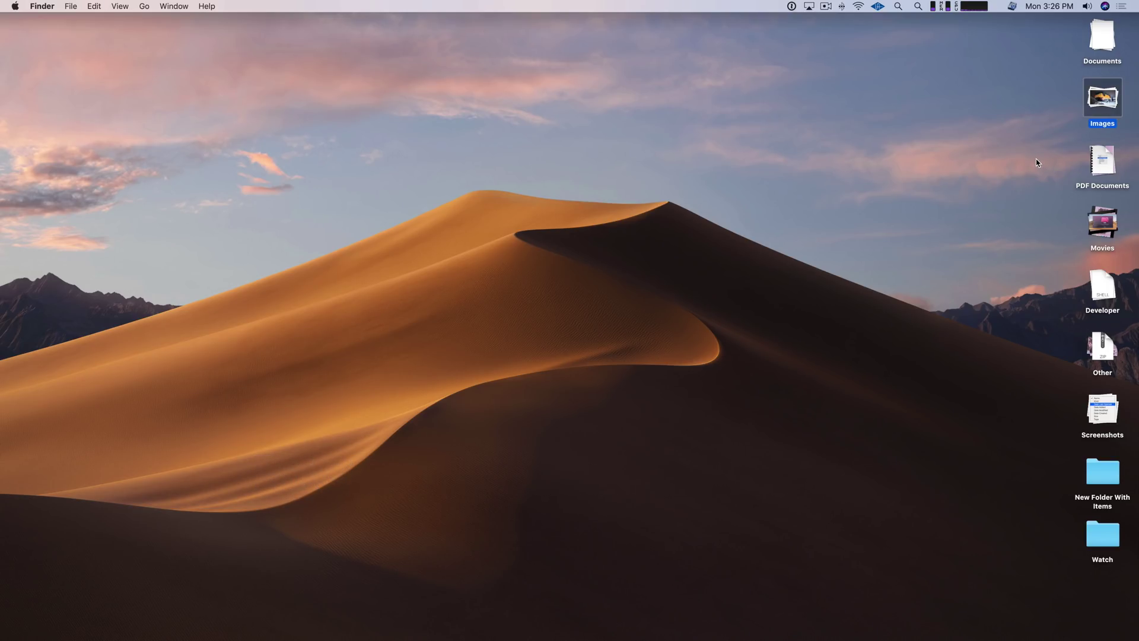
{"action": "left_click", "coordinate": [1095, 102]}
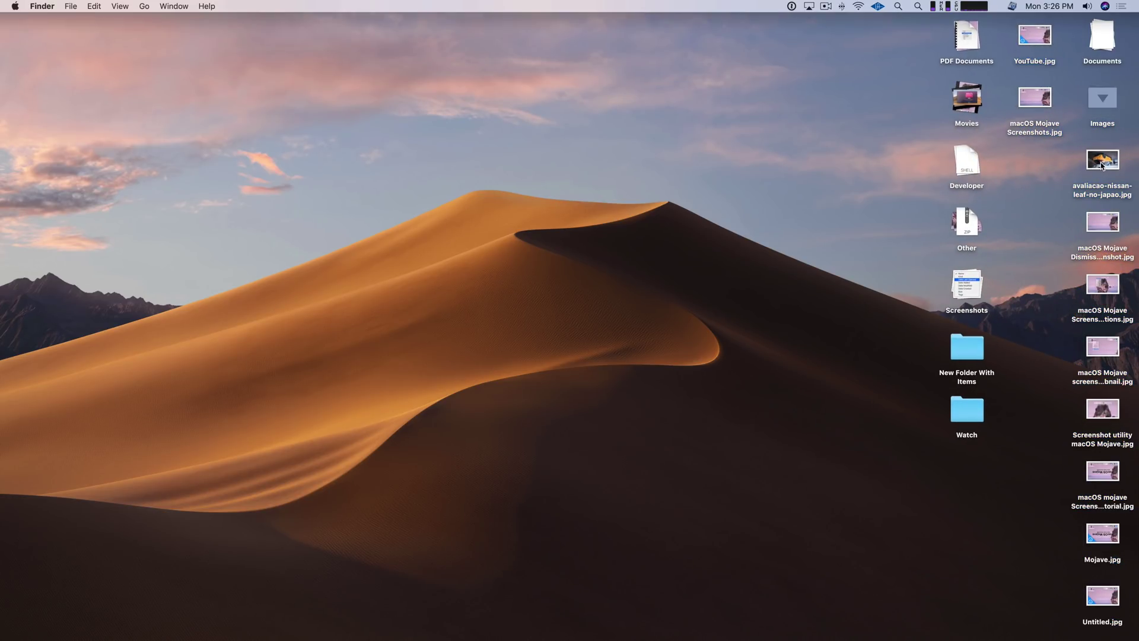
{"action": "key", "text": "space"}
{"action": "key", "text": "Down"}
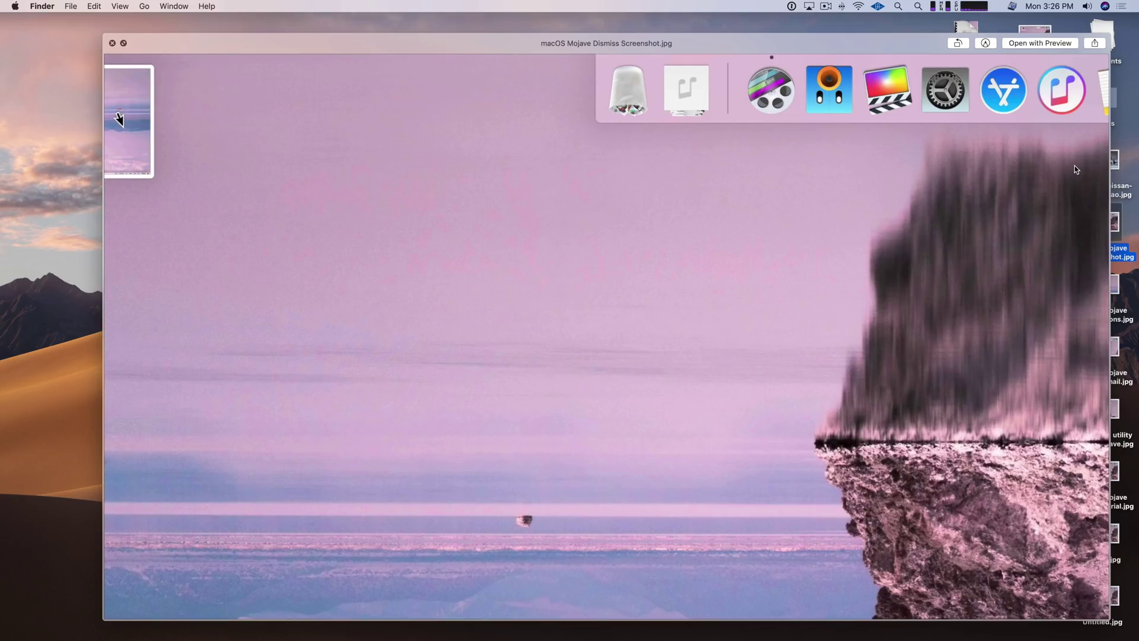
{"action": "key", "text": "Down"}
{"action": "key", "text": "Down"}
{"action": "key", "text": "space"}
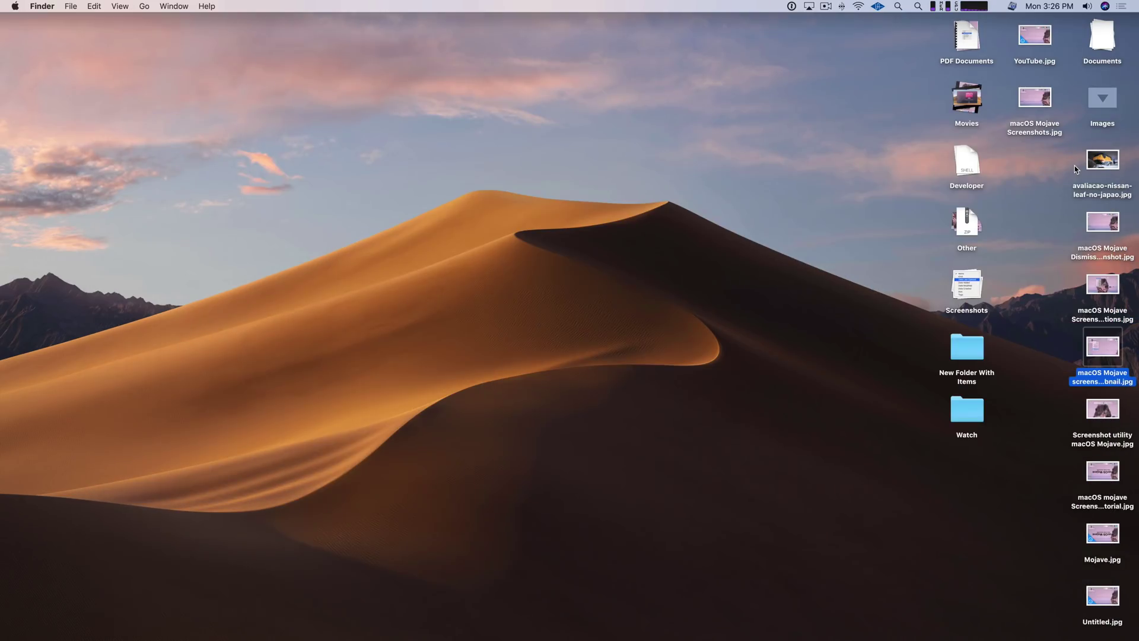
{"action": "left_click", "coordinate": [1048, 157]}
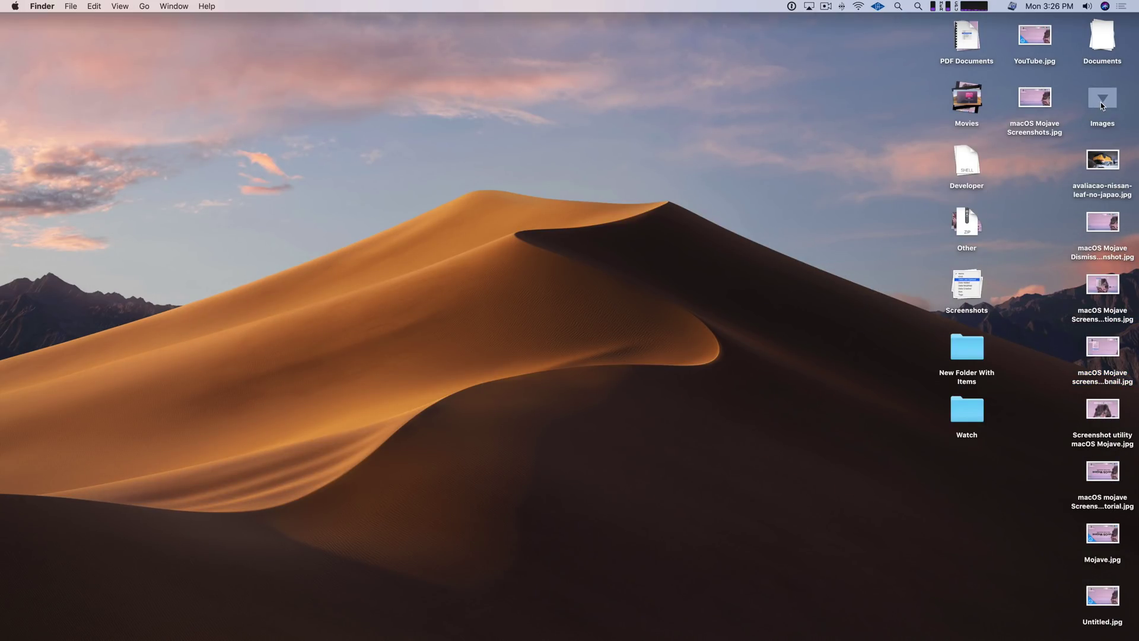
Clear the selection and uncheck Use Stacks in the desktop menu.
{"action": "key", "text": "ctrl+super+0"}
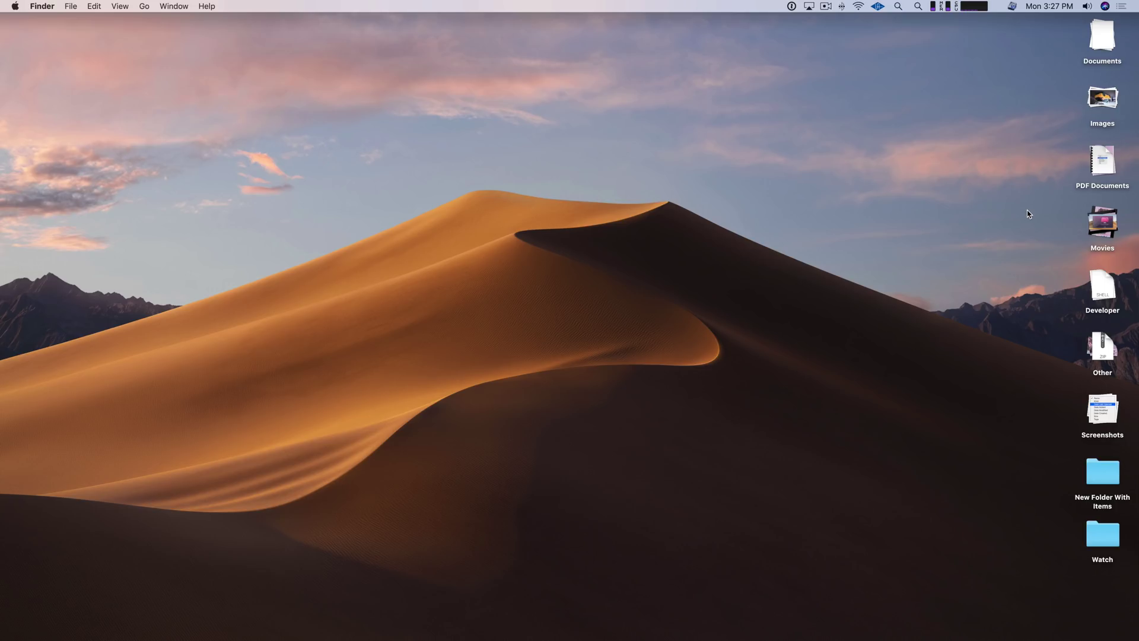
{"action": "right_click", "coordinate": [716, 162]}
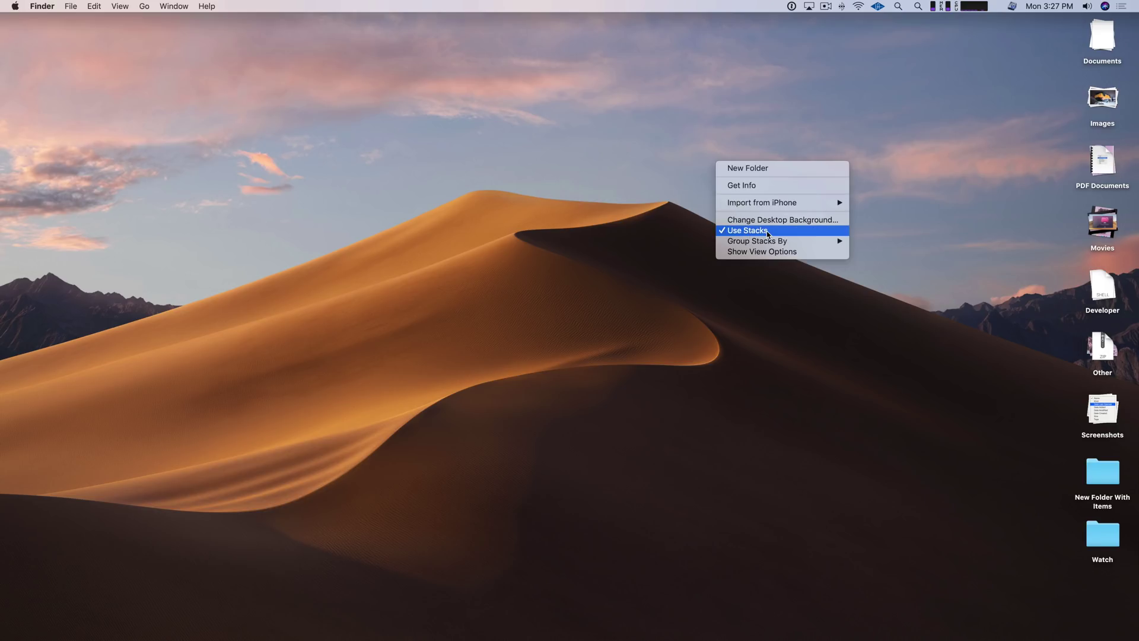
{"action": "left_click", "coordinate": [747, 230]}
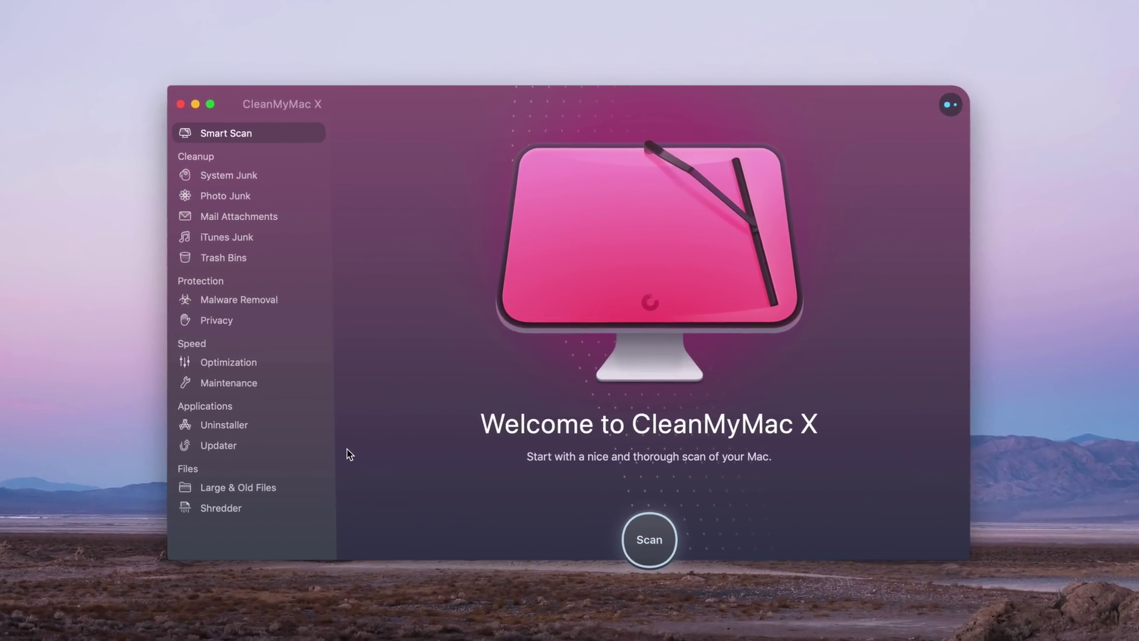
Scan Large & Old Files in CleanMyMac X, finding 252.5 GB, then go back to Smart Scan.
{"action": "left_click", "coordinate": [228, 507]}
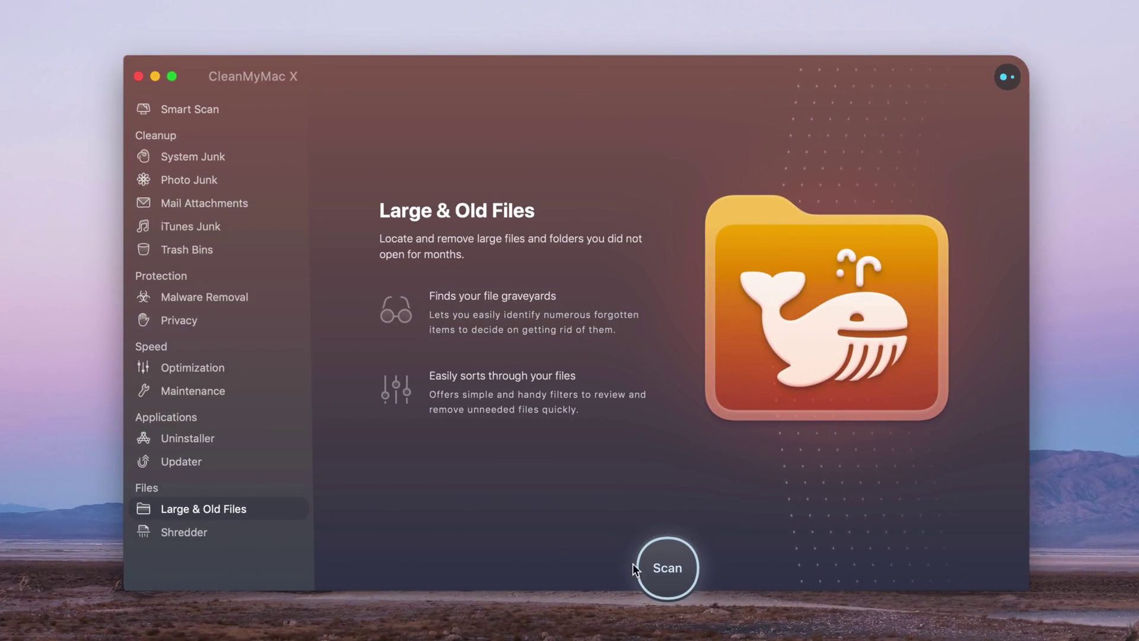
{"action": "left_click", "coordinate": [682, 567]}
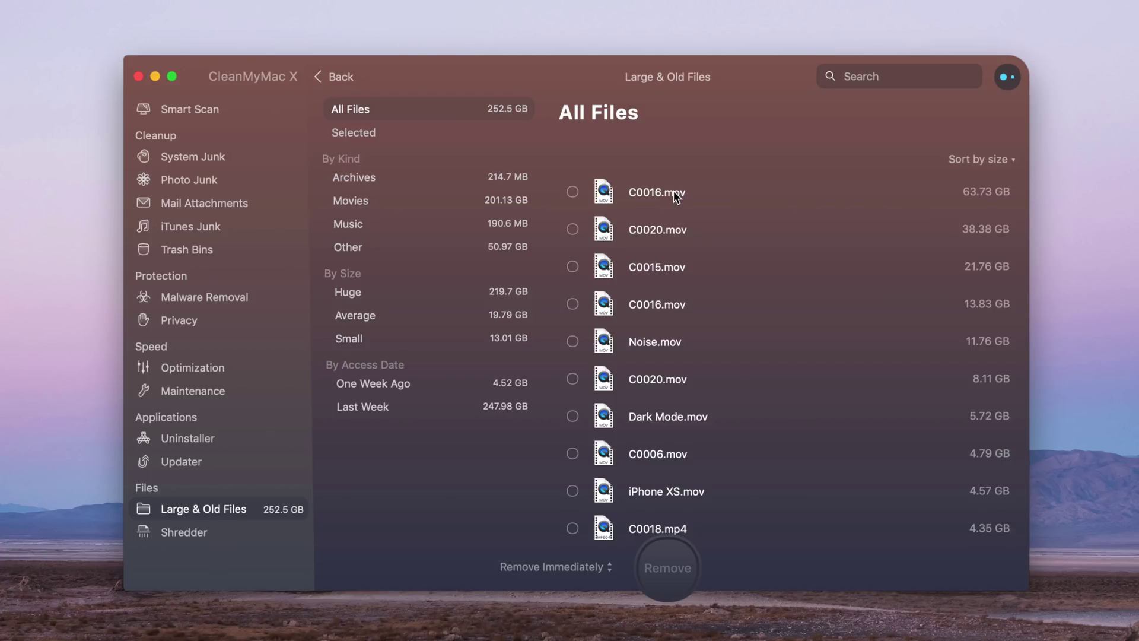
{"action": "left_click", "coordinate": [191, 105]}
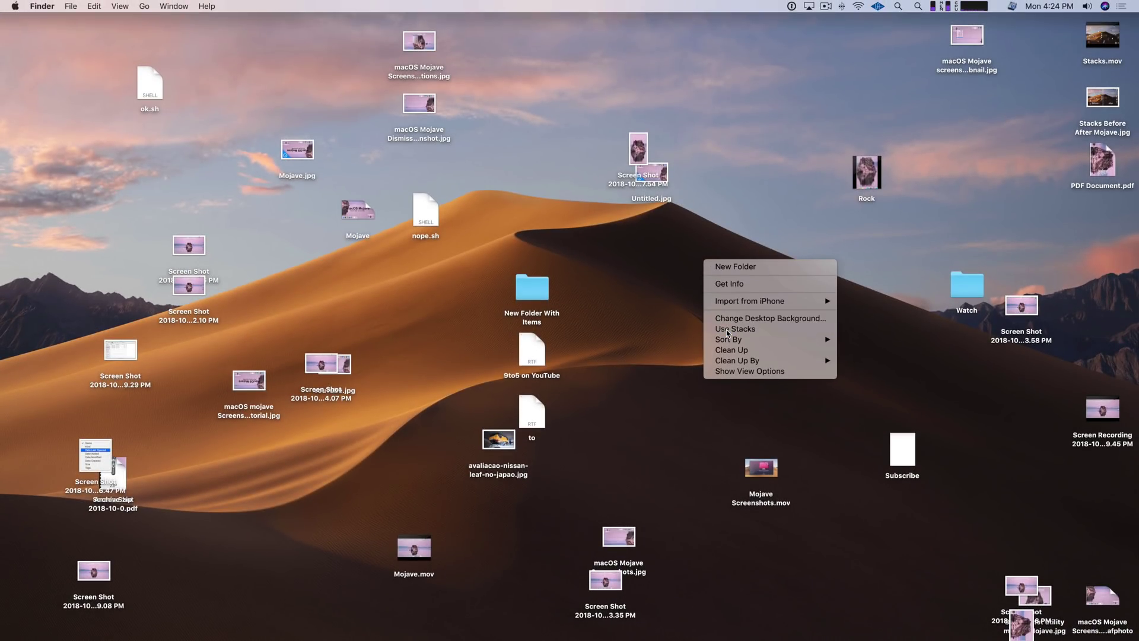
Group the desktop files into stacks and open the desktop's view options panel.
{"action": "left_click", "coordinate": [726, 327]}
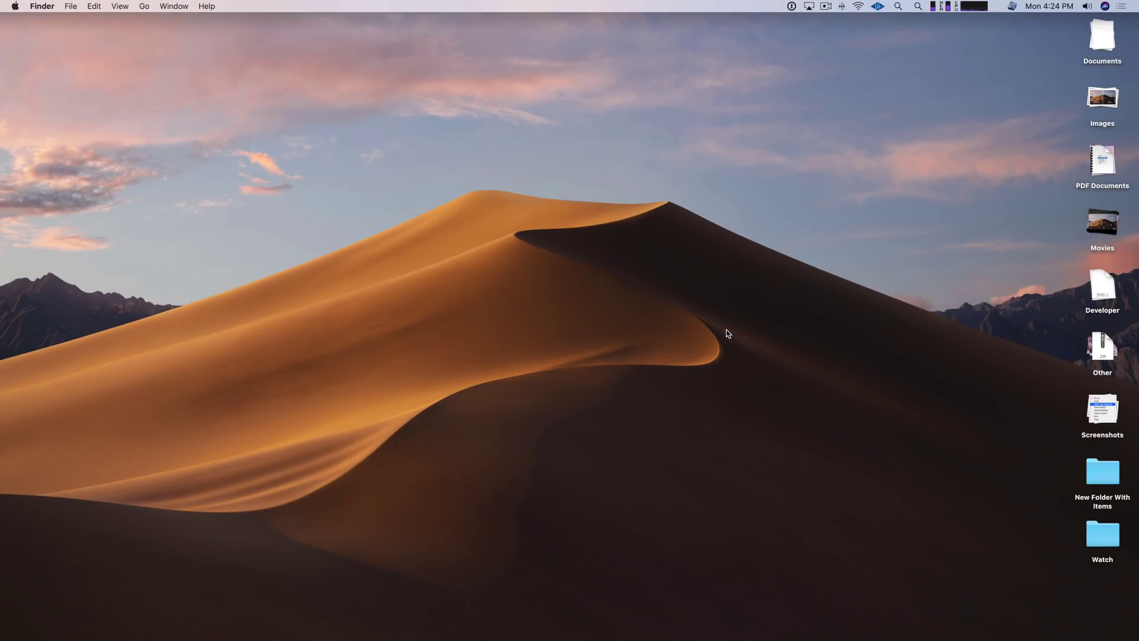
{"action": "right_click", "coordinate": [728, 334]}
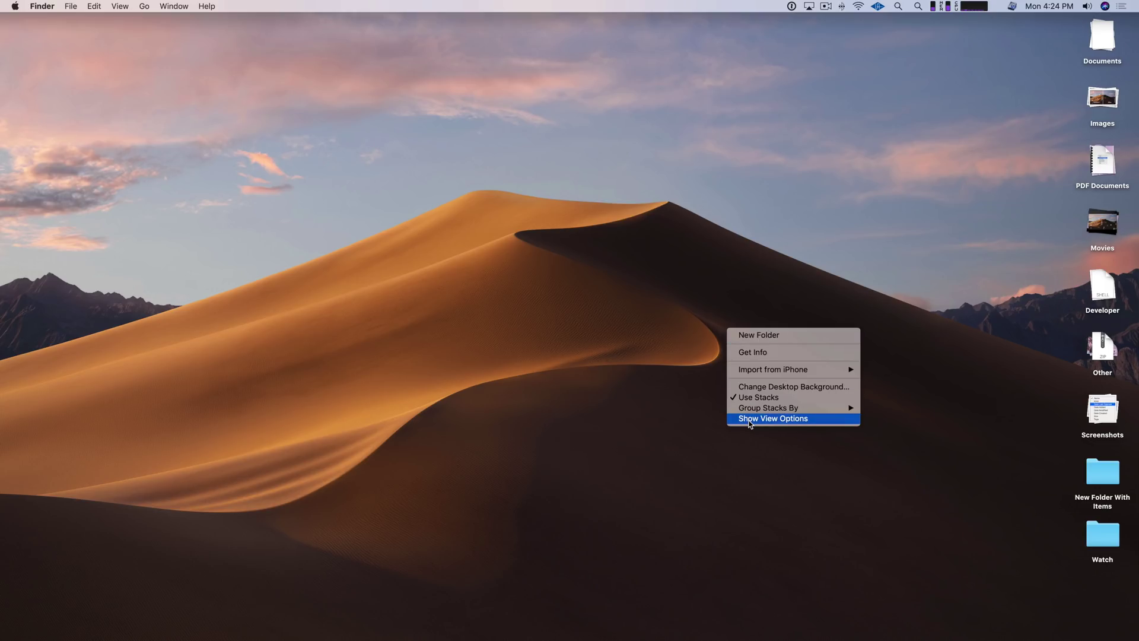
{"action": "left_click", "coordinate": [774, 420]}
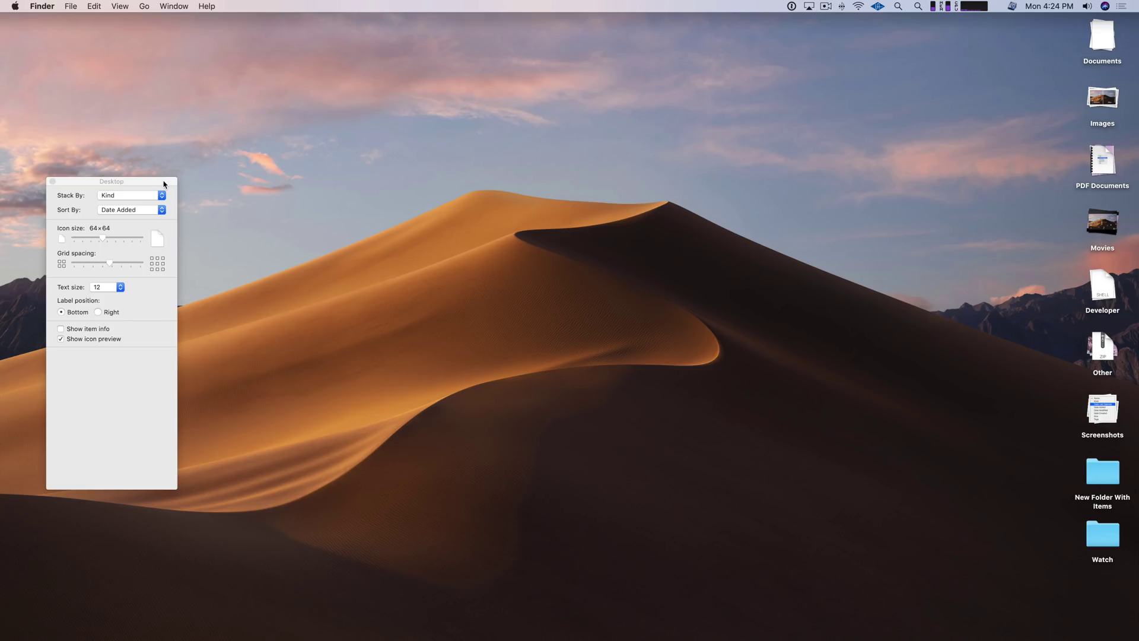
{"action": "left_click_drag", "start_coordinate": [165, 181], "coordinate": [789, 153]}
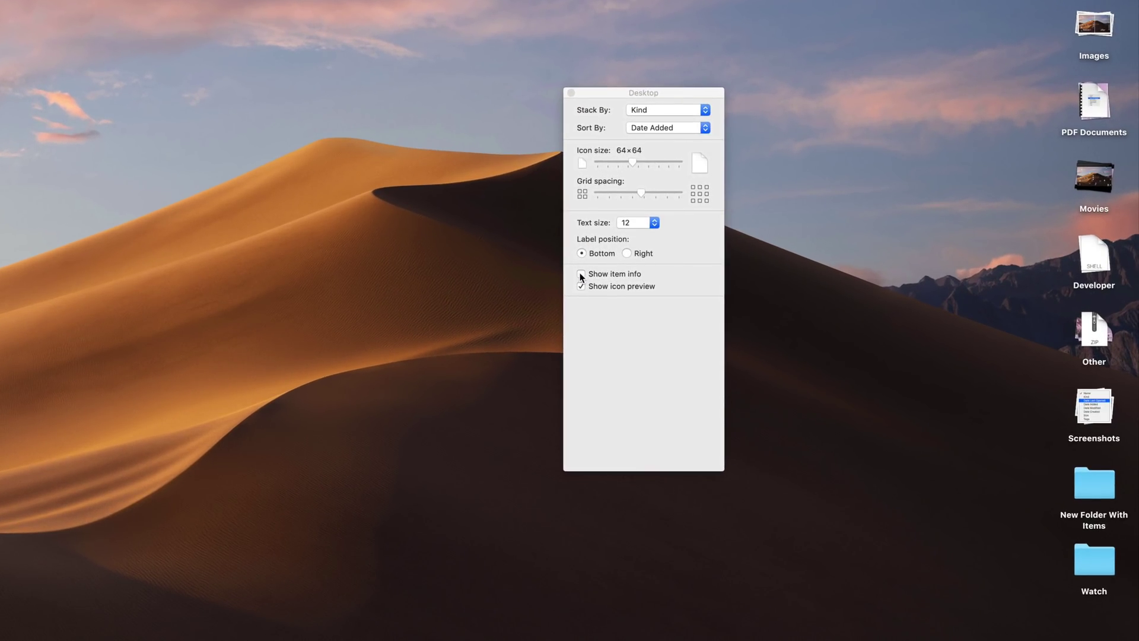
Turn Show item info on, expand and collapse the Images stack, then turn item info off.
{"action": "left_click", "coordinate": [581, 275]}
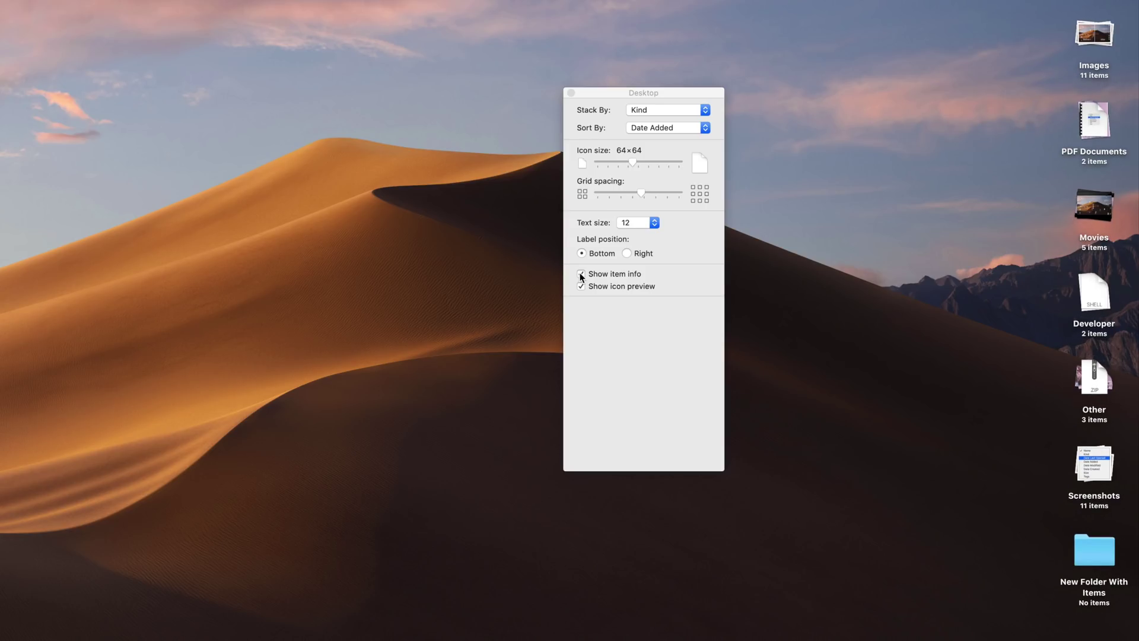
{"action": "left_click", "coordinate": [1095, 76]}
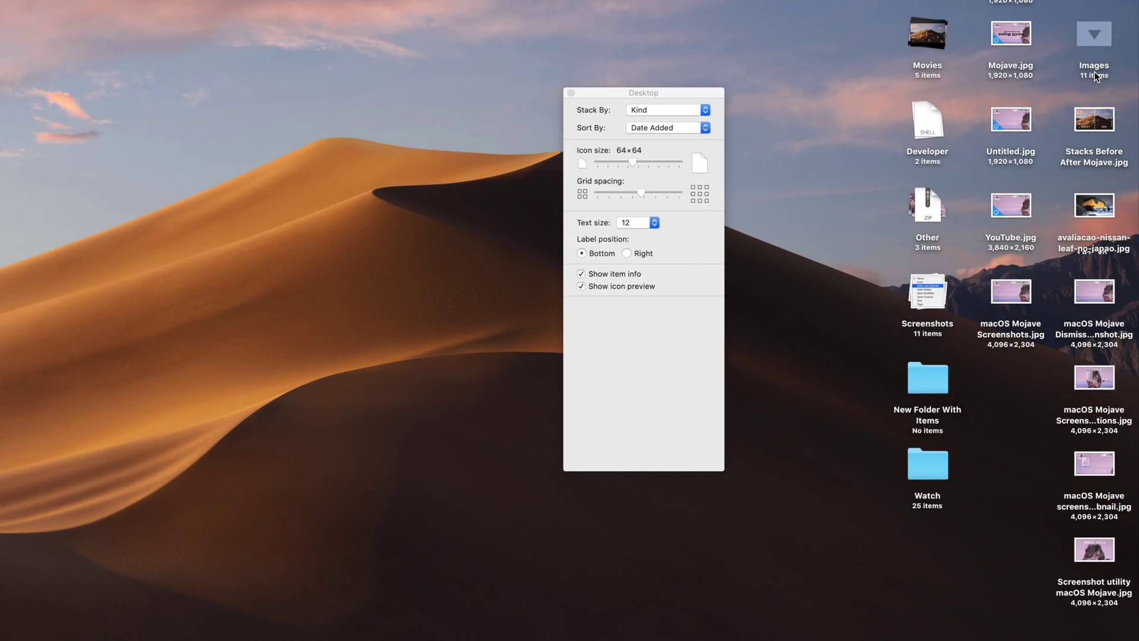
{"action": "left_click", "coordinate": [1095, 76]}
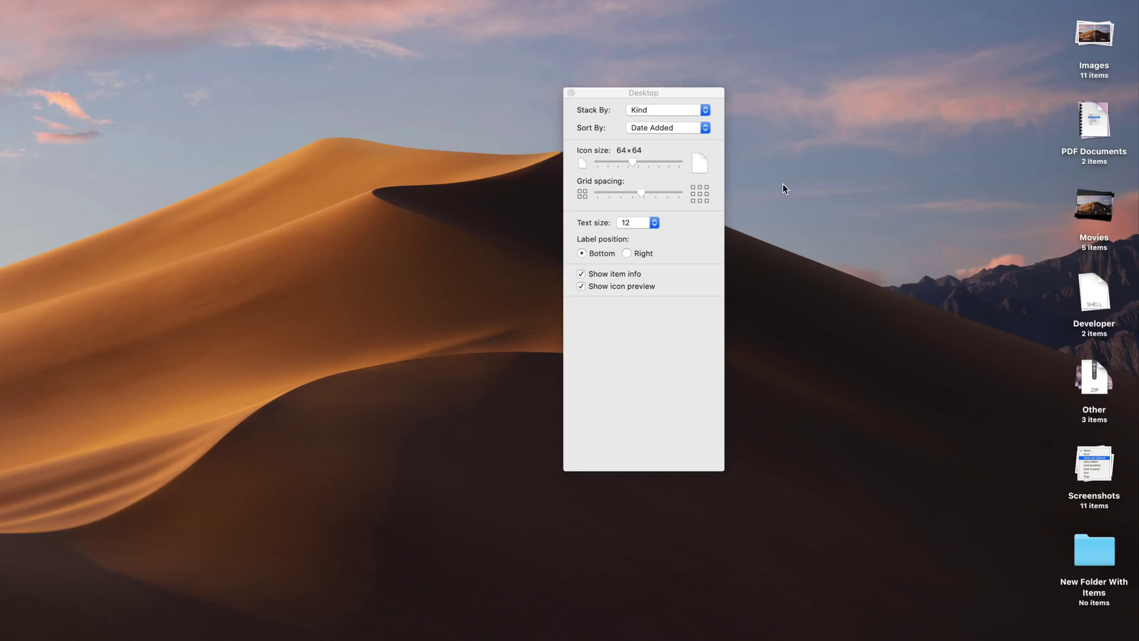
{"action": "left_click", "coordinate": [625, 273]}
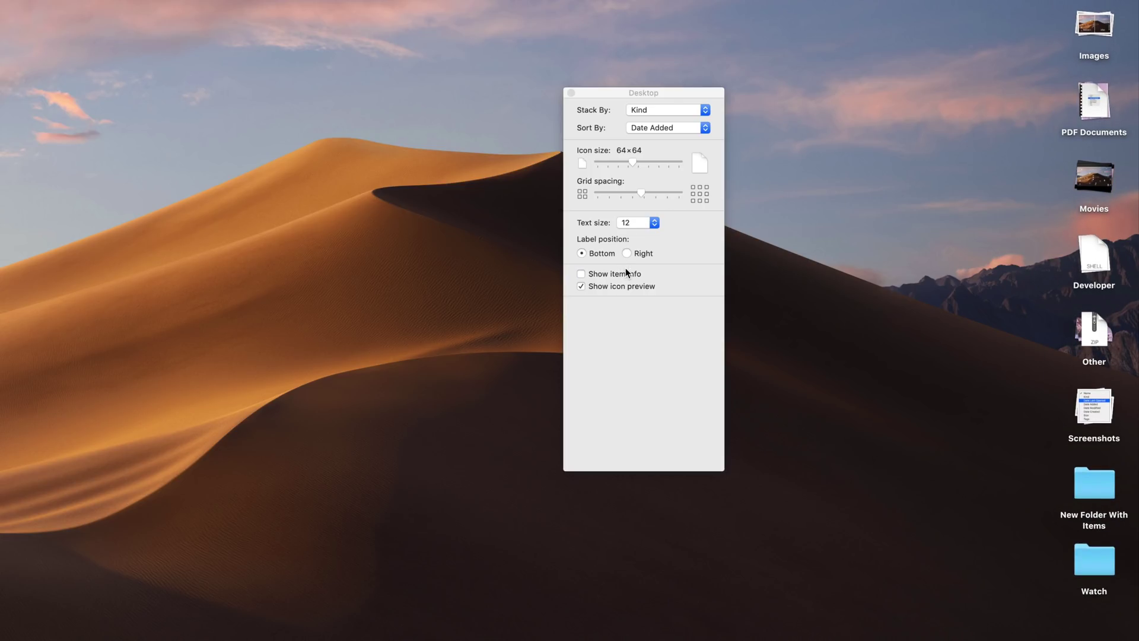
Set the stacks' Sort By option to Size, then change it to Name.
{"action": "left_click", "coordinate": [667, 127]}
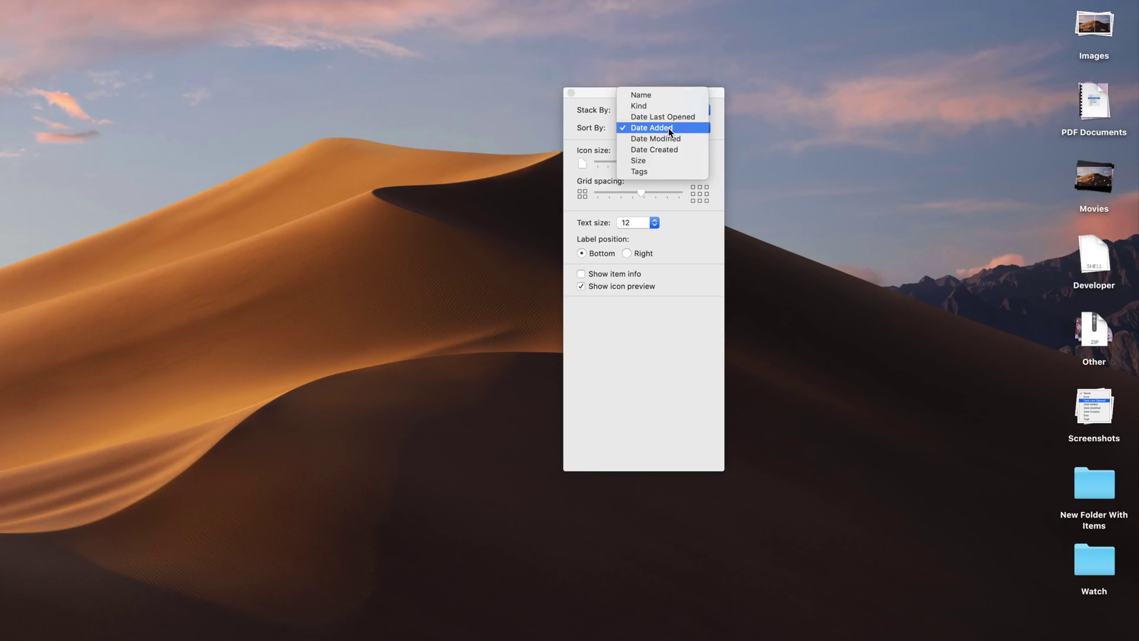
{"action": "left_click", "coordinate": [671, 159]}
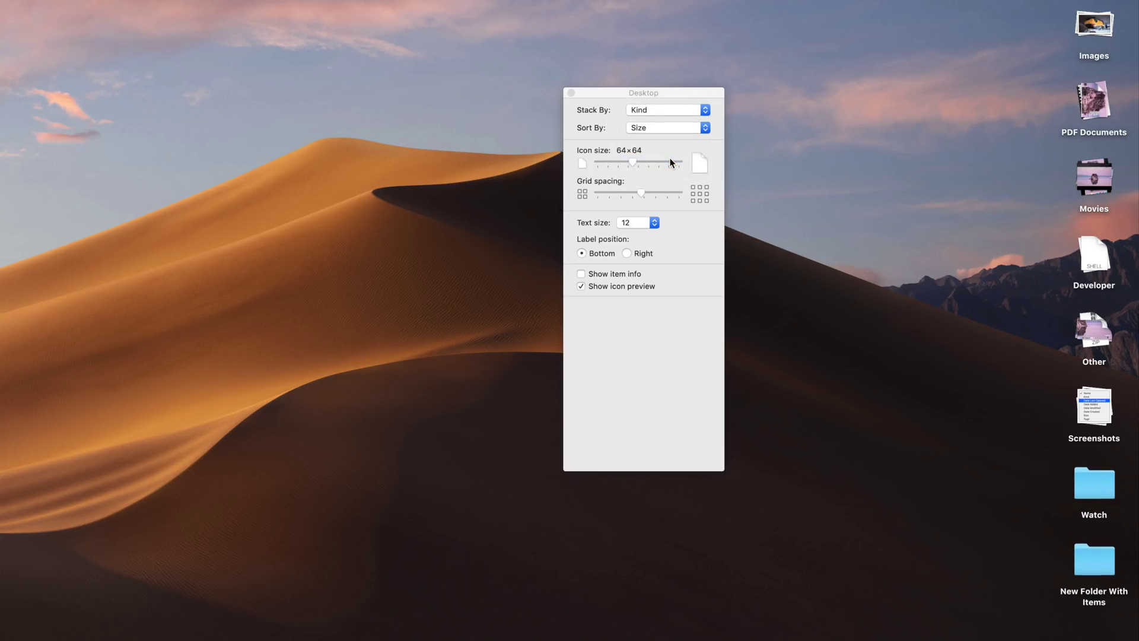
{"action": "left_click", "coordinate": [670, 128]}
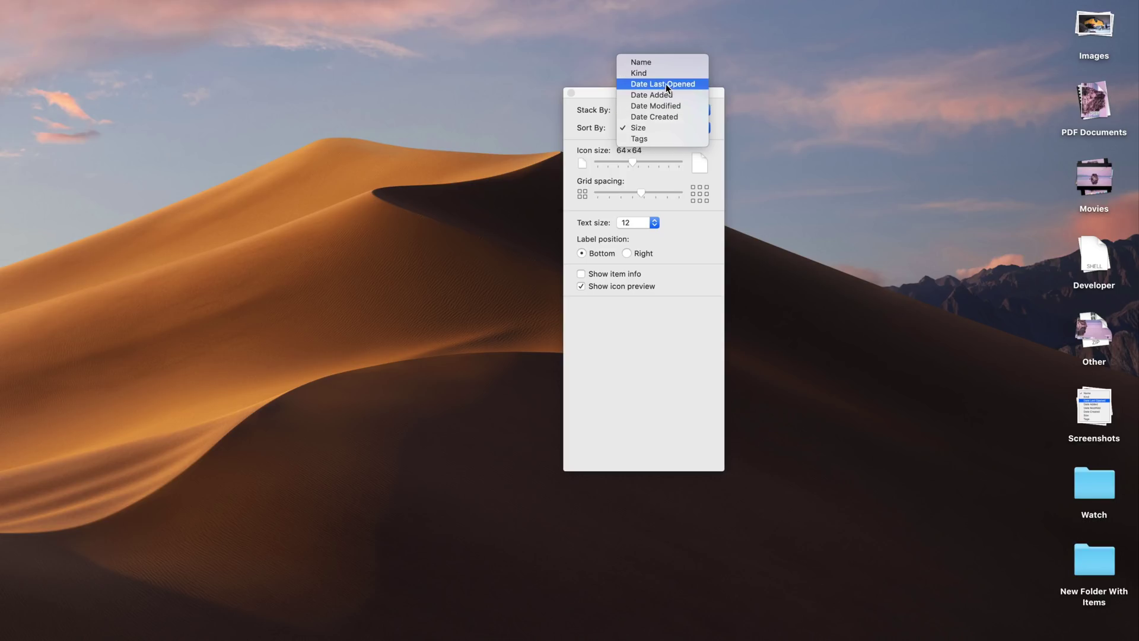
{"action": "left_click", "coordinate": [671, 63]}
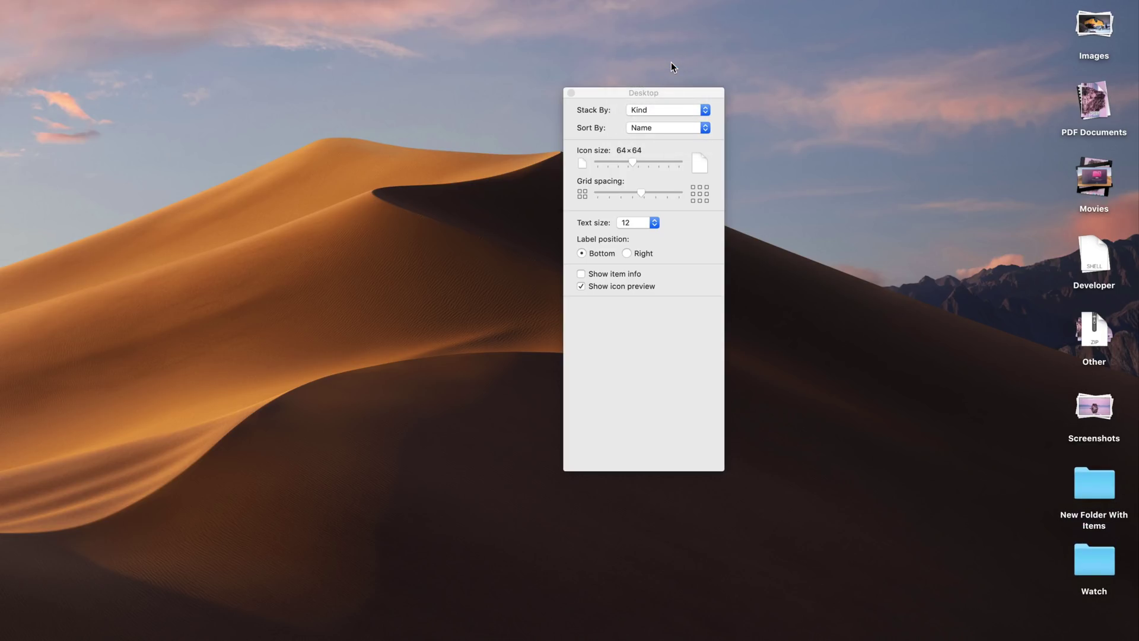